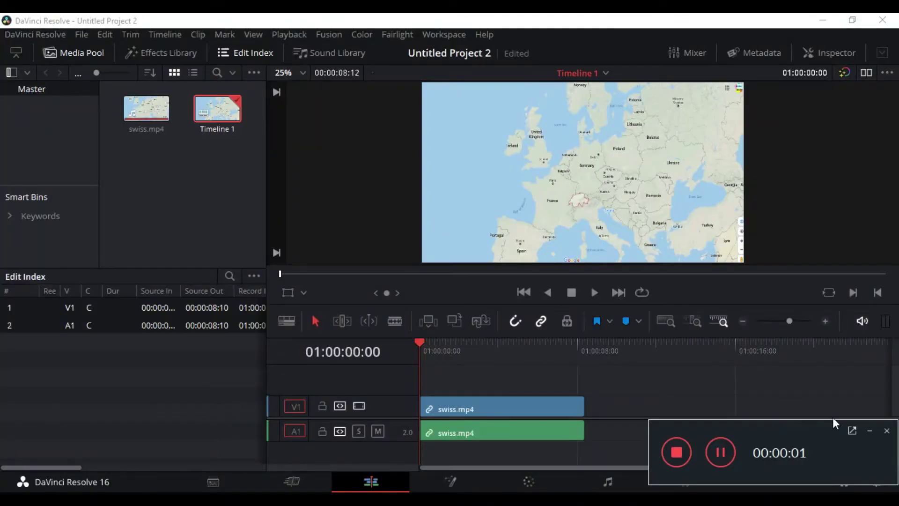
Click in the empty Media Pool bin area beside the swiss.mp4 timeline
{"action": "left_click", "coordinate": [869, 430]}
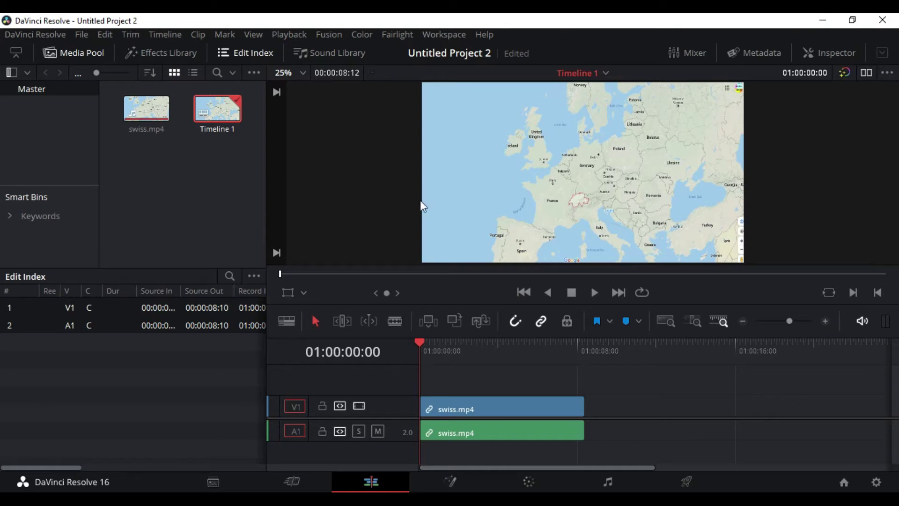
Dismiss the Media Pool menu and switch to the Fusion page for the swiss.mp4 clip
{"action": "right_click", "coordinate": [207, 204]}
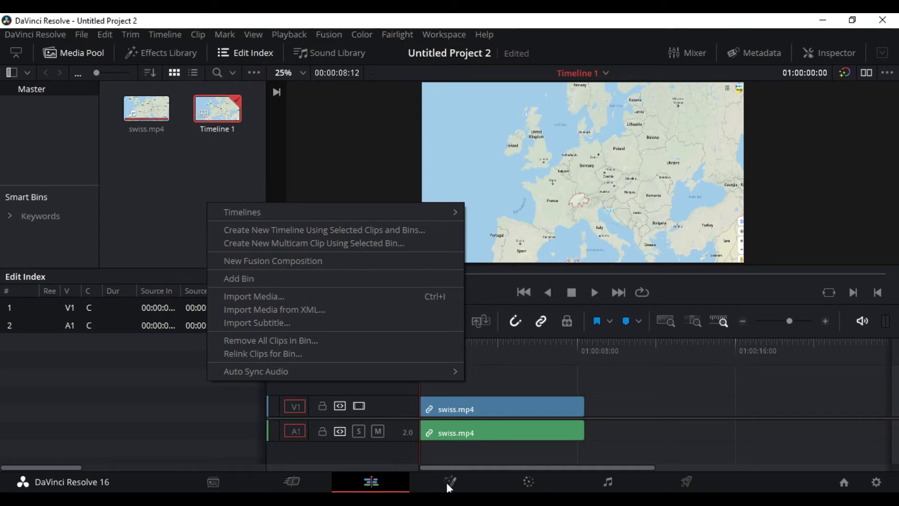
{"action": "left_click", "coordinate": [166, 218]}
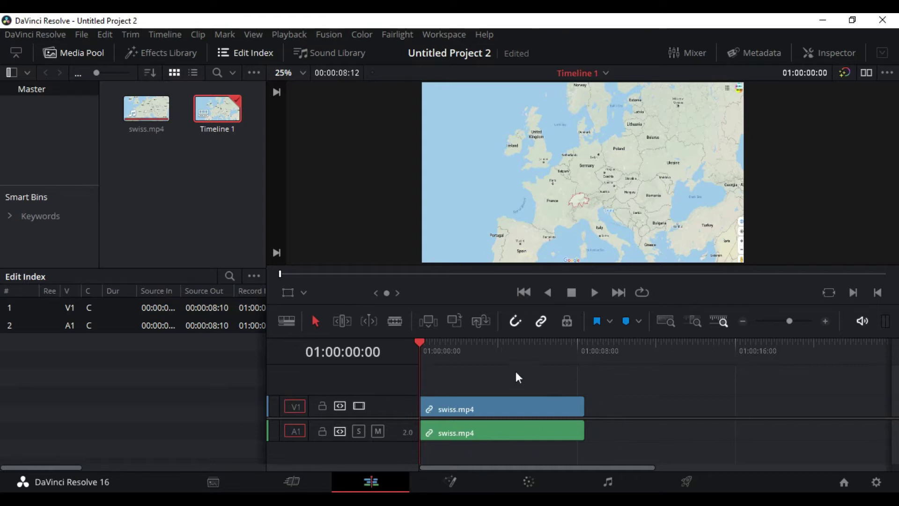
{"action": "left_click", "coordinate": [449, 479]}
{"action": "right_click", "coordinate": [200, 193]}
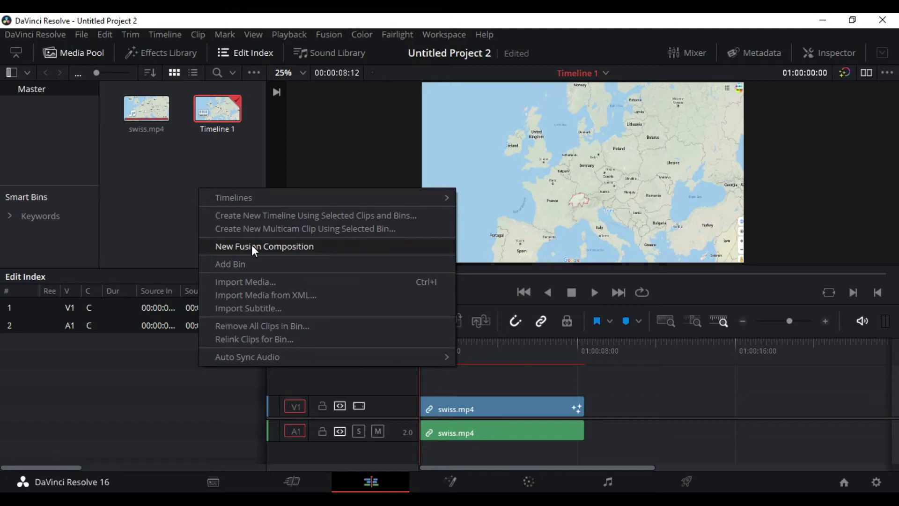
{"action": "left_click", "coordinate": [543, 374]}
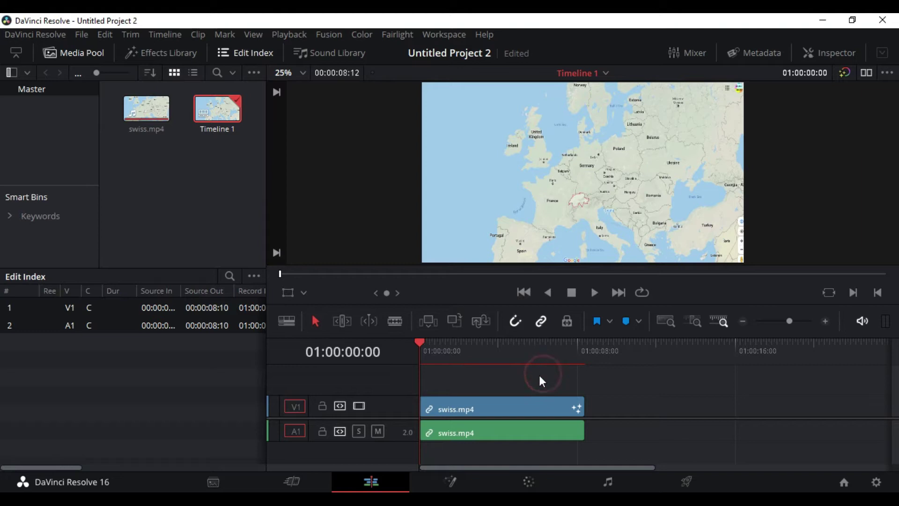
{"action": "left_click", "coordinate": [449, 478]}
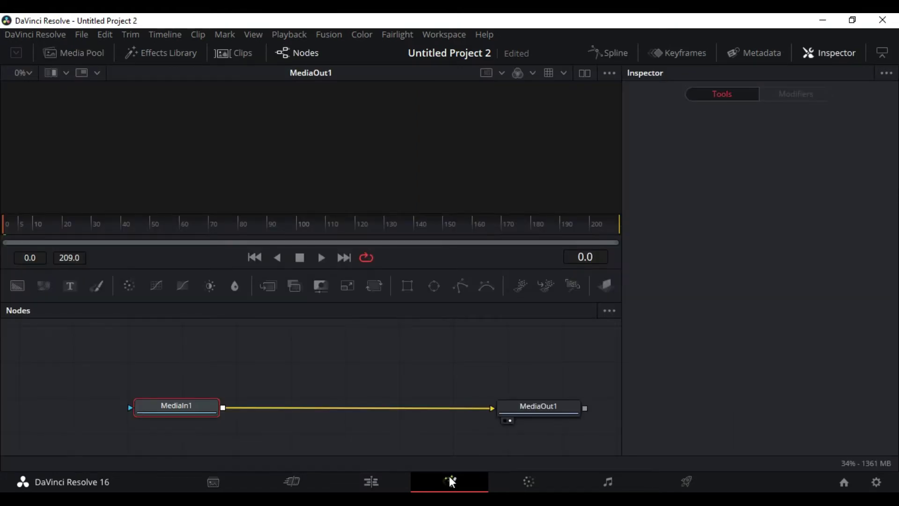
Reposition MediaOut1 and load MediaIn1's Europe map footage into the viewer
{"action": "left_click_drag", "start_coordinate": [538, 416], "coordinate": [492, 427]}
{"action": "left_click", "coordinate": [203, 415]}
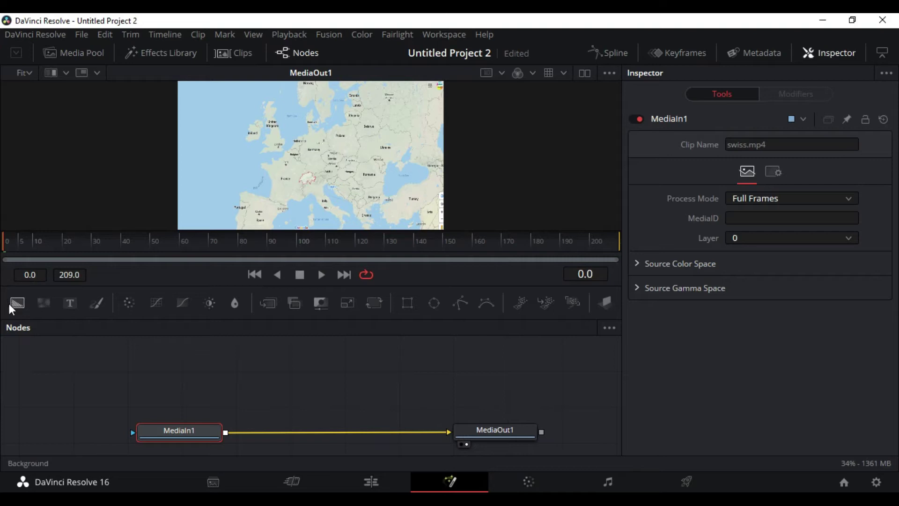
Add a Background1 node coloured solid red, plus a Rectangle mask node
{"action": "left_click_drag", "start_coordinate": [14, 304], "coordinate": [183, 387]}
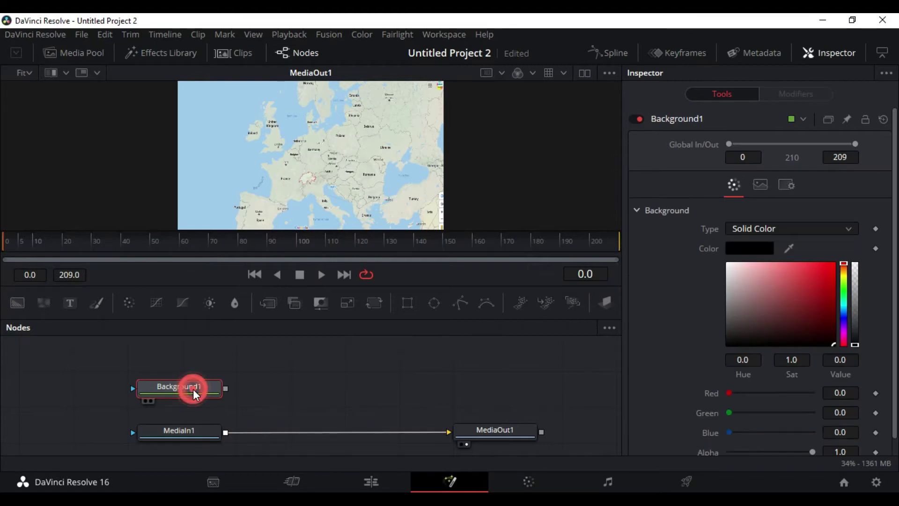
{"action": "left_click", "coordinate": [151, 400]}
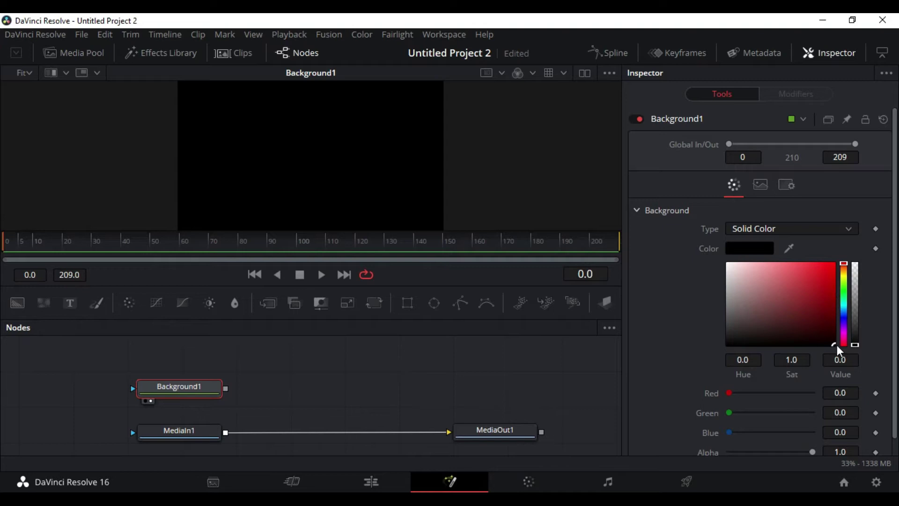
{"action": "left_click_drag", "start_coordinate": [833, 344], "coordinate": [823, 272]}
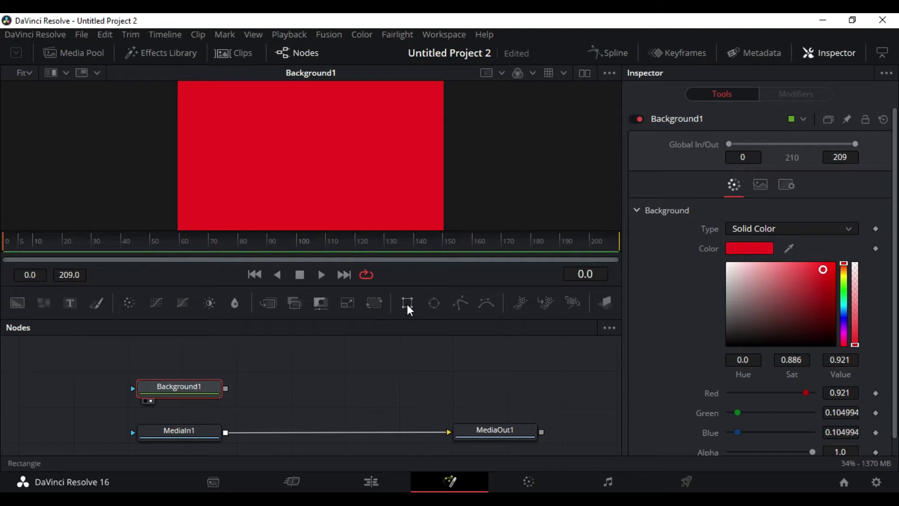
{"action": "left_click_drag", "start_coordinate": [406, 307], "coordinate": [69, 389]}
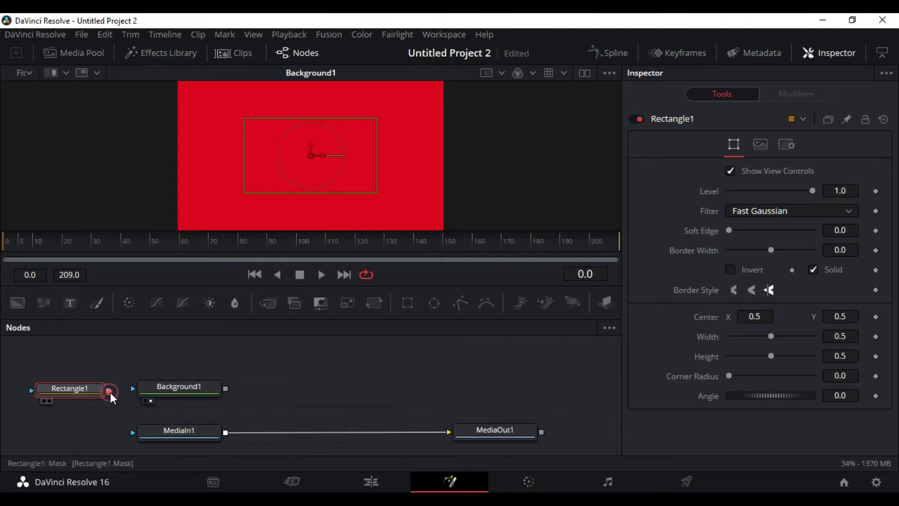
Connect Rectangle1 as Background1's mask and size it 0.75 wide by 0.3 tall
{"action": "left_click_drag", "start_coordinate": [109, 391], "coordinate": [133, 390]}
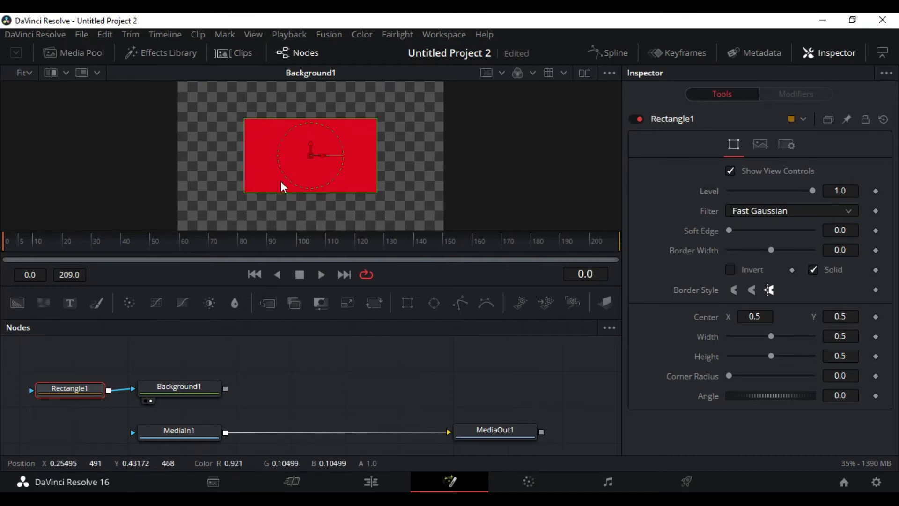
{"action": "left_click", "coordinate": [72, 393]}
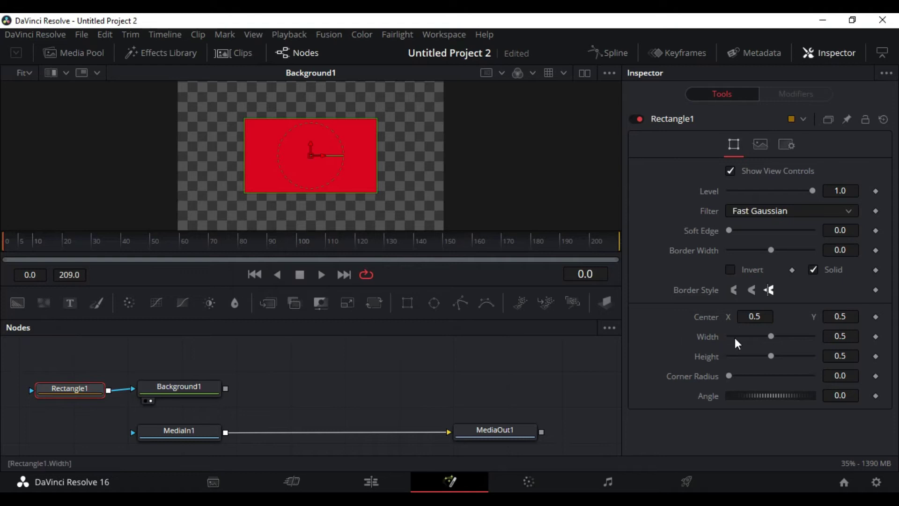
{"action": "left_click", "coordinate": [842, 336]}
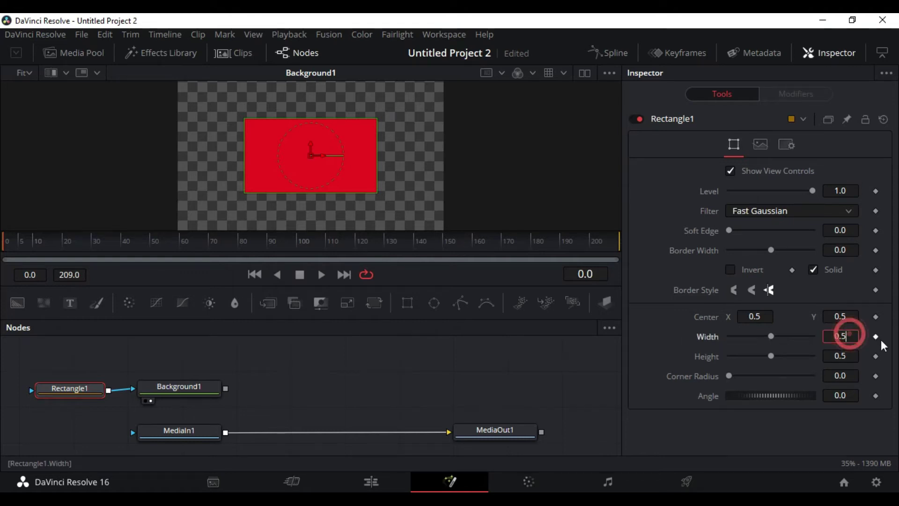
{"action": "key", "text": "BackSpace"}
{"action": "type", "text": "75"}
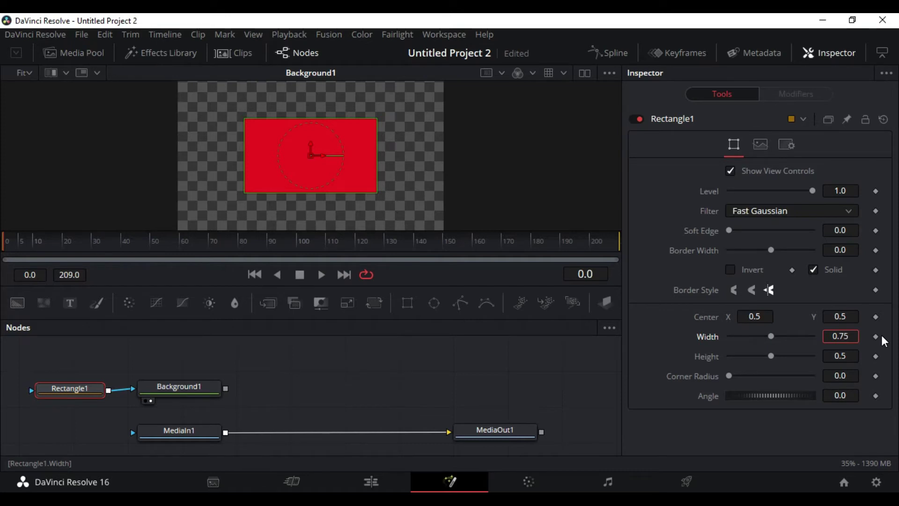
{"action": "key", "text": "Tab"}
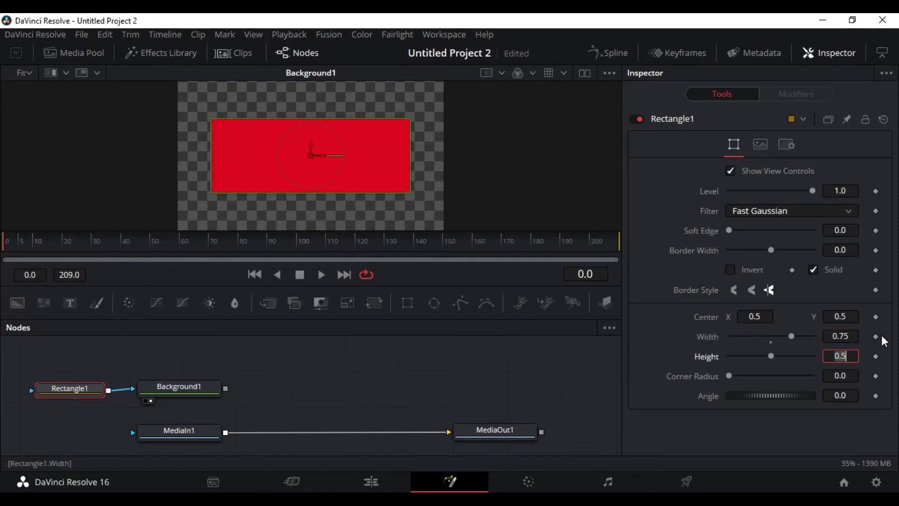
{"action": "left_click", "coordinate": [852, 355]}
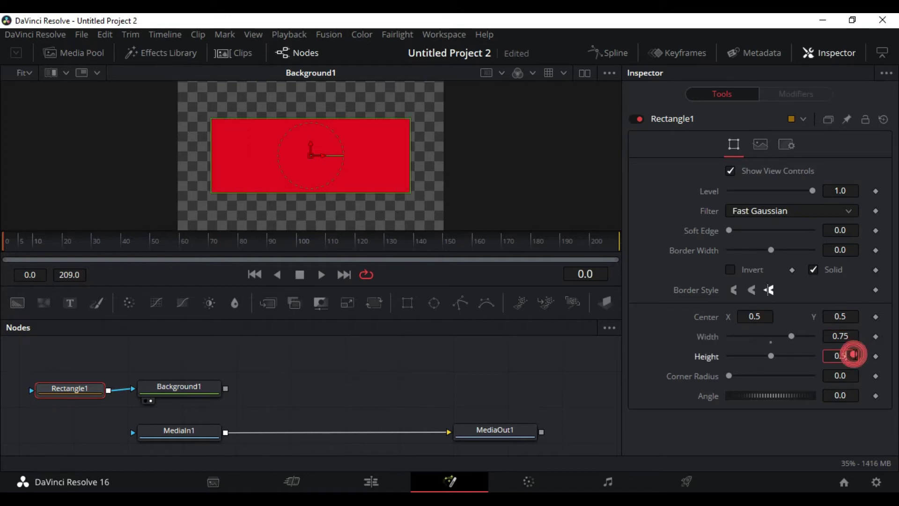
{"action": "key", "text": "BackSpace"}
{"action": "type", "text": "3"}
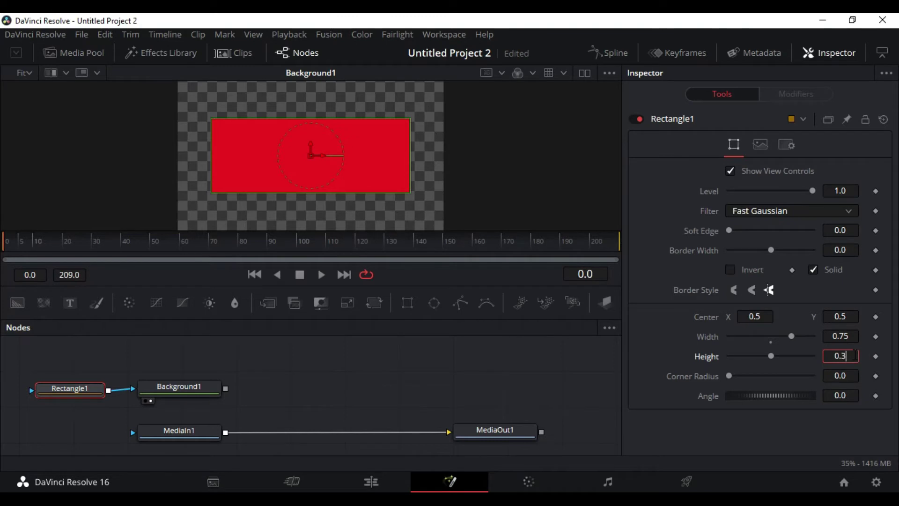
{"action": "key", "text": "Tab"}
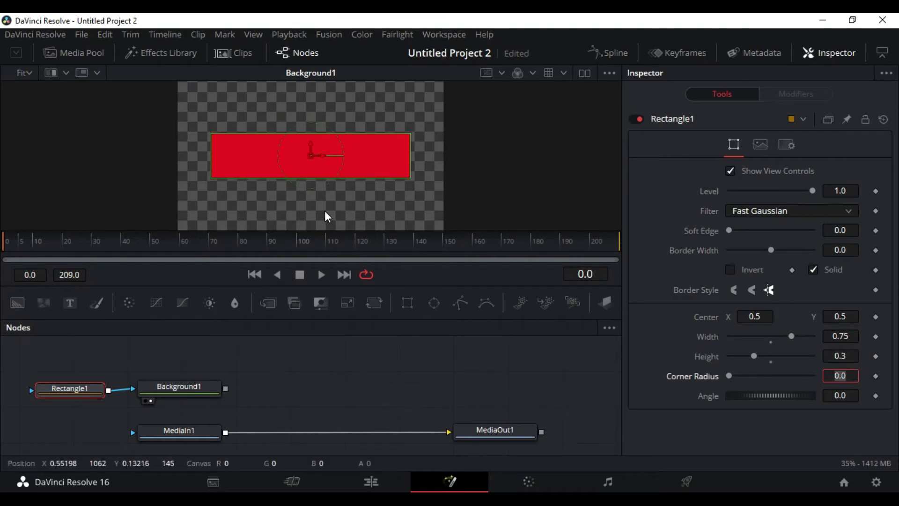
Round the red bar's corners to radius 0.417 and add a Text node
{"action": "scroll", "coordinate": [325, 161], "scroll_direction": "up", "scroll_amount": 1}
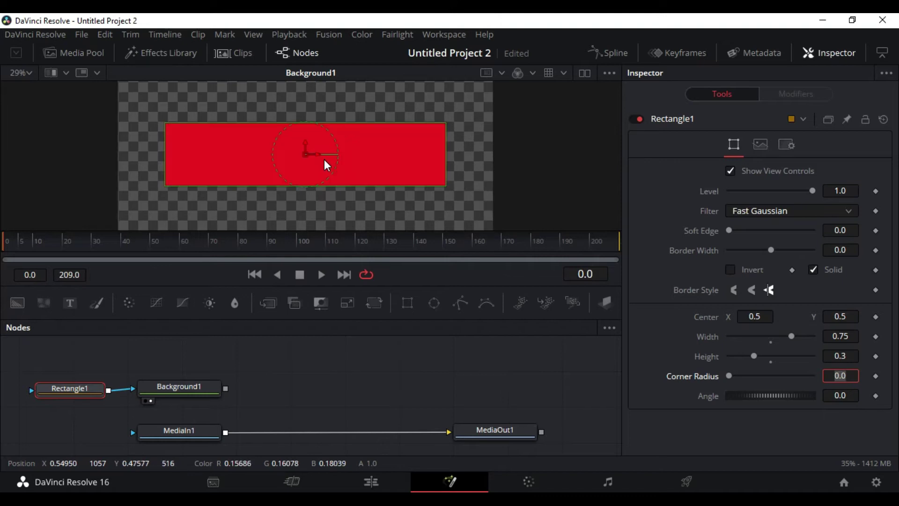
{"action": "scroll", "coordinate": [327, 165], "scroll_direction": "up", "scroll_amount": 1}
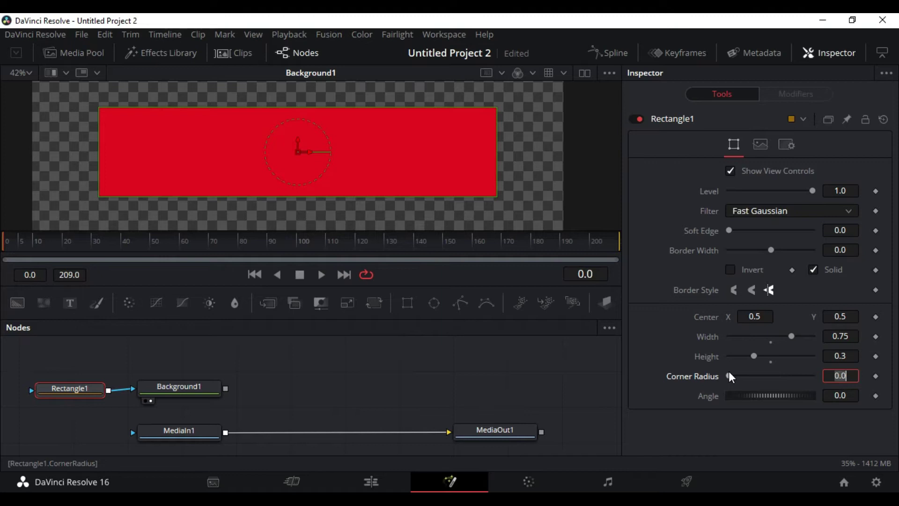
{"action": "left_click_drag", "start_coordinate": [730, 376], "coordinate": [766, 378]}
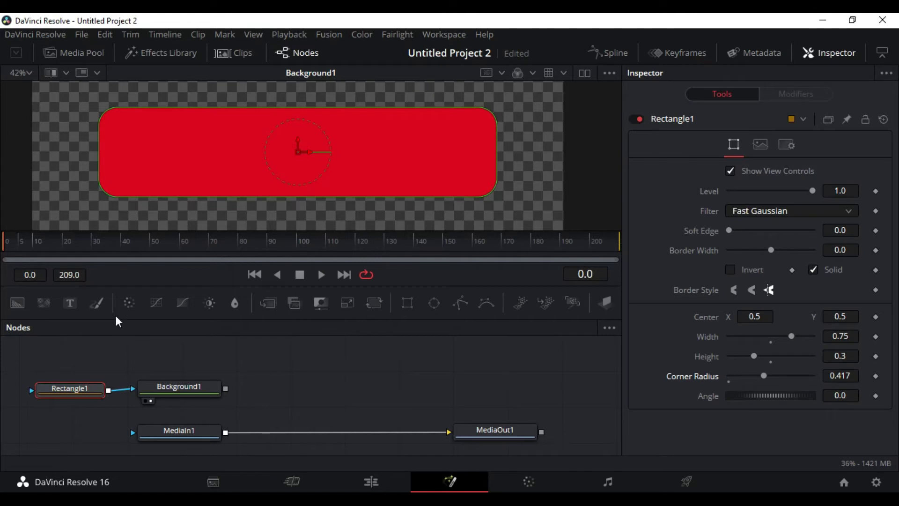
{"action": "left_click_drag", "start_coordinate": [75, 303], "coordinate": [177, 356]}
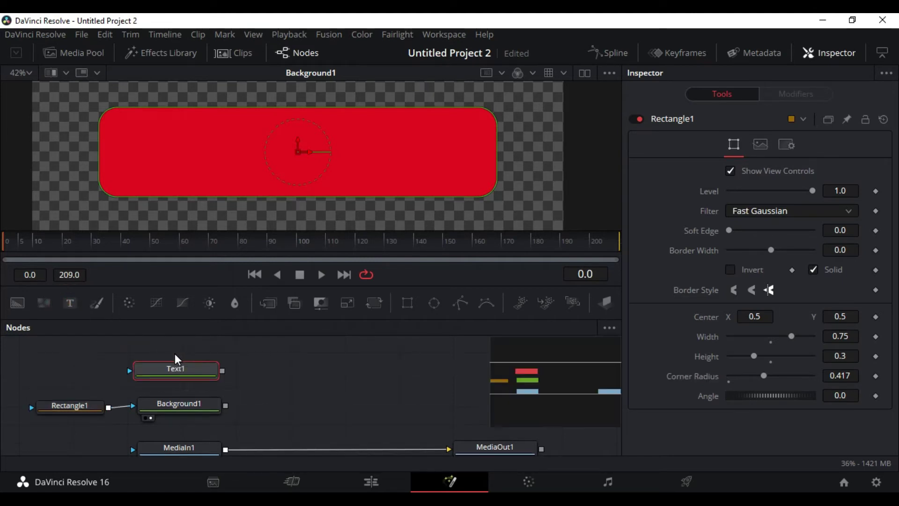
Enter 'subscribe' as Text1's styled text and preview the text layer
{"action": "left_click", "coordinate": [173, 370]}
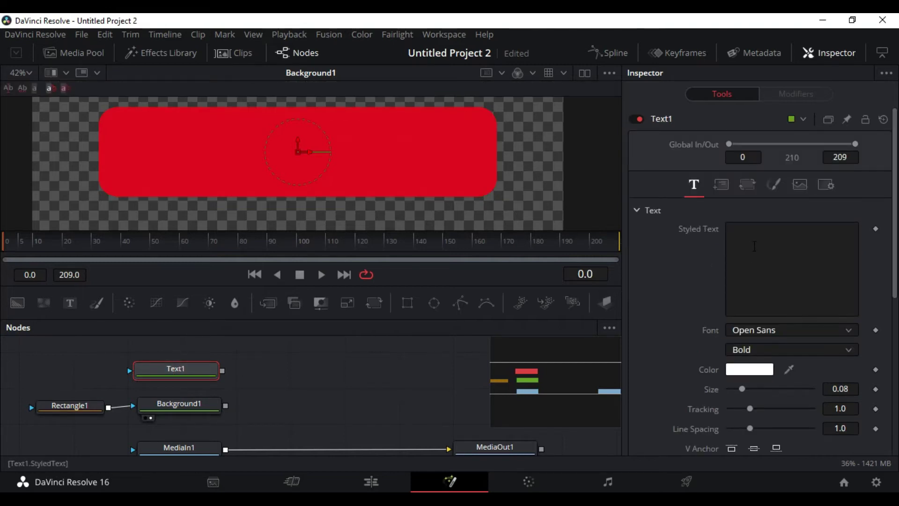
{"action": "left_click", "coordinate": [754, 246]}
{"action": "type", "text": "s"}
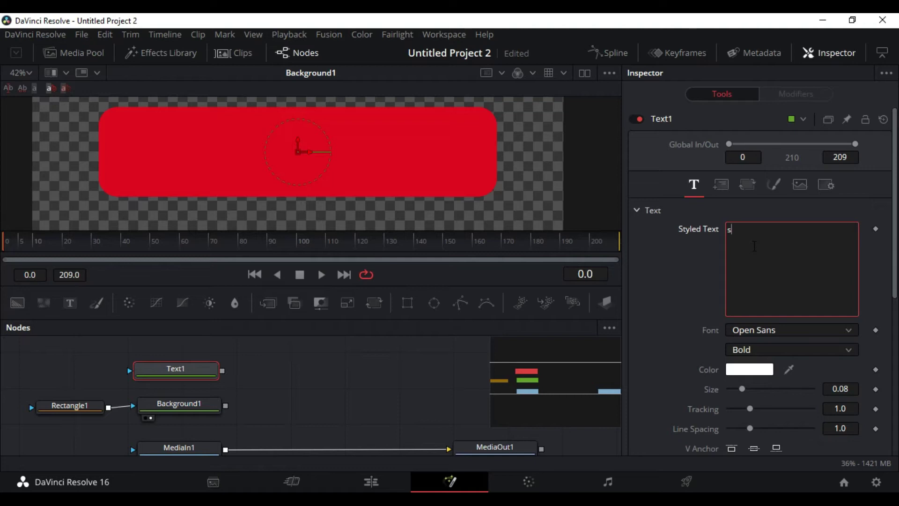
{"action": "type", "text": "ubscribe"}
{"action": "left_click", "coordinate": [149, 383]}
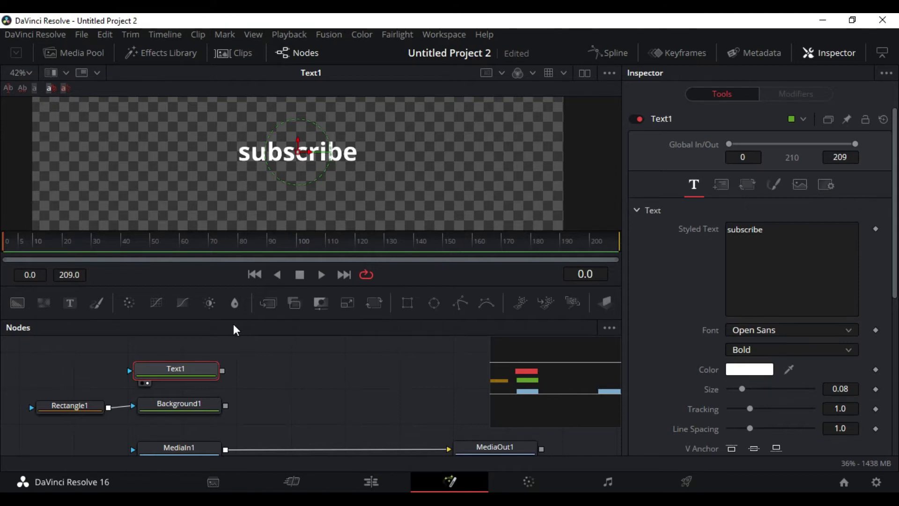
Add Merge1 with Background1 as background and Text1 as foreground, and view it
{"action": "left_click_drag", "start_coordinate": [269, 303], "coordinate": [294, 404]}
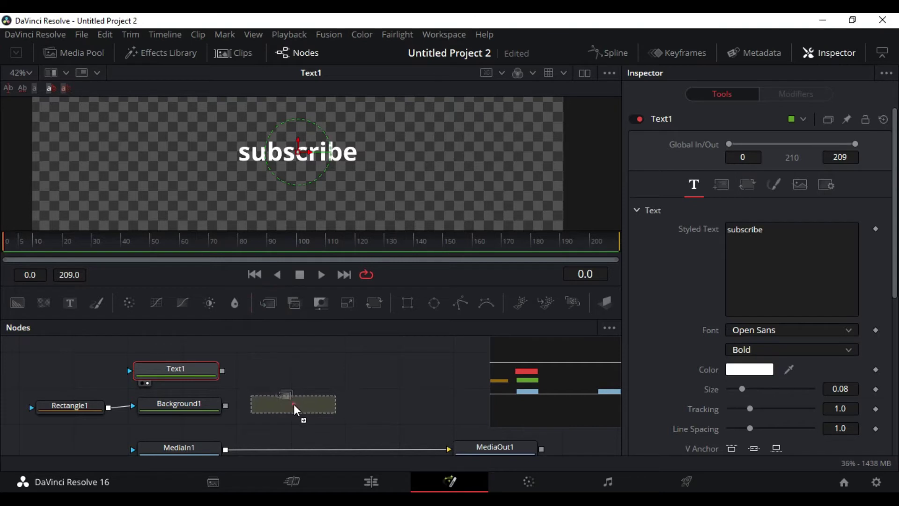
{"action": "left_click_drag", "start_coordinate": [226, 405], "coordinate": [246, 405]}
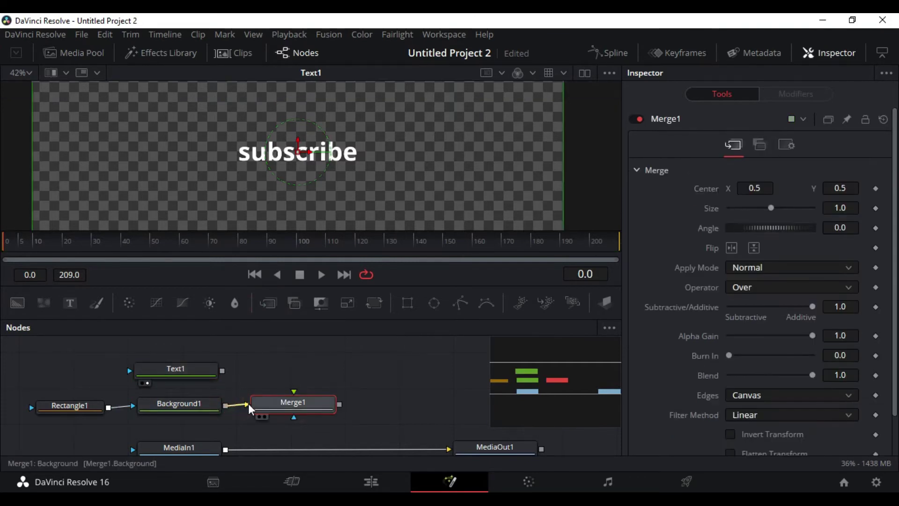
{"action": "left_click_drag", "start_coordinate": [222, 370], "coordinate": [295, 394]}
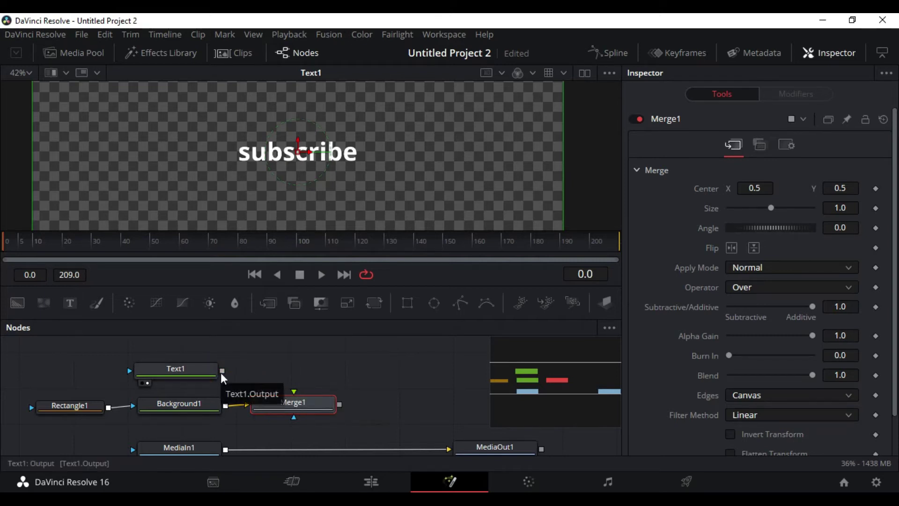
{"action": "left_click_drag", "start_coordinate": [222, 371], "coordinate": [295, 393]}
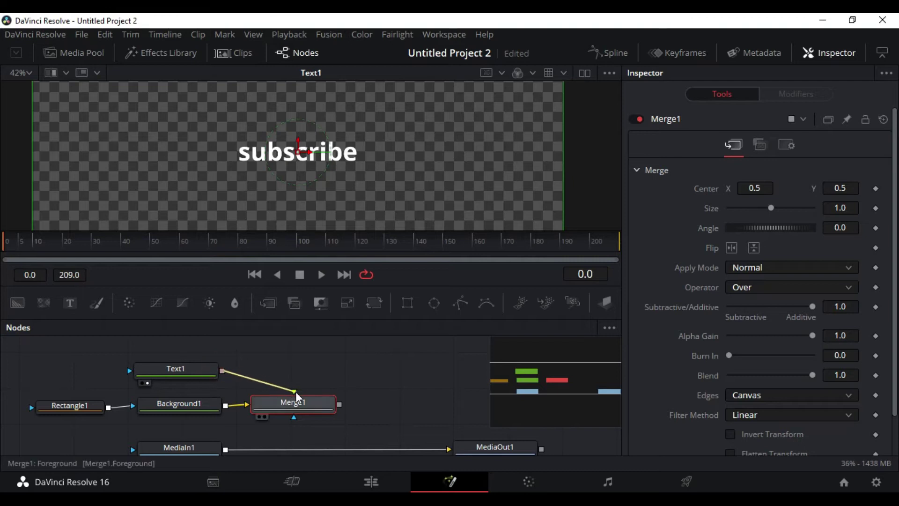
{"action": "left_click", "coordinate": [266, 417]}
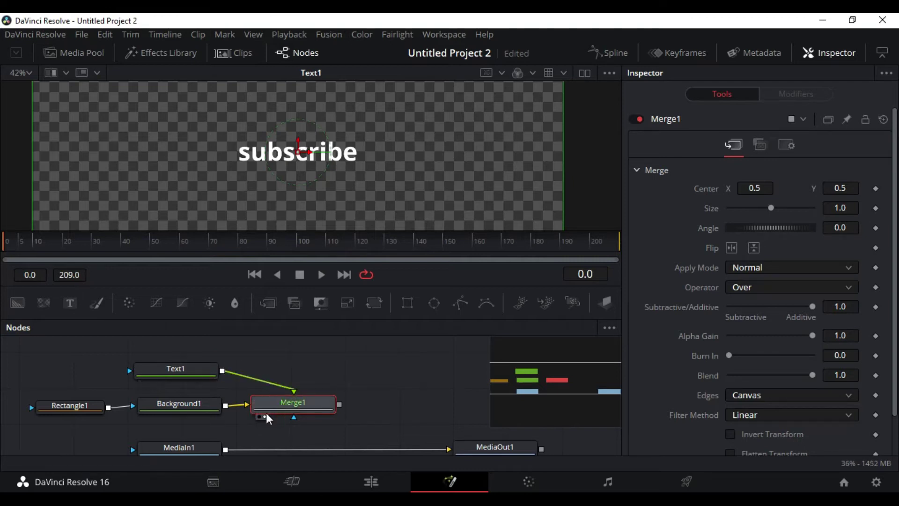
{"action": "left_click", "coordinate": [264, 416]}
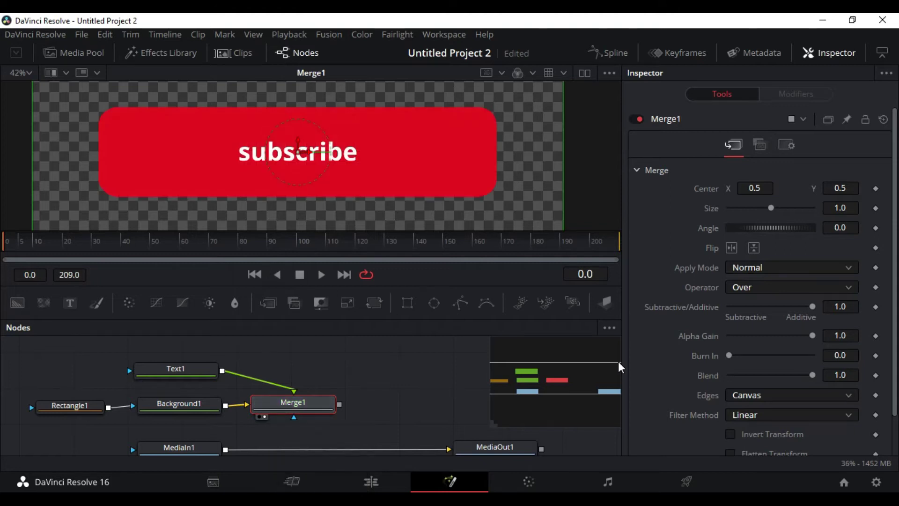
{"action": "left_click", "coordinate": [161, 374]}
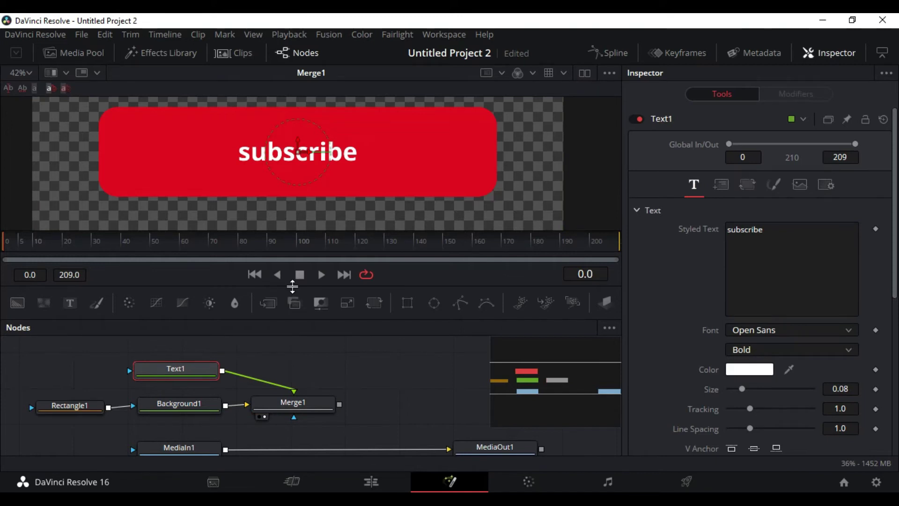
Raise the subscribe text's Size to 0.2165 and Tracking to 1.071
{"action": "left_click_drag", "start_coordinate": [292, 286], "coordinate": [288, 271]}
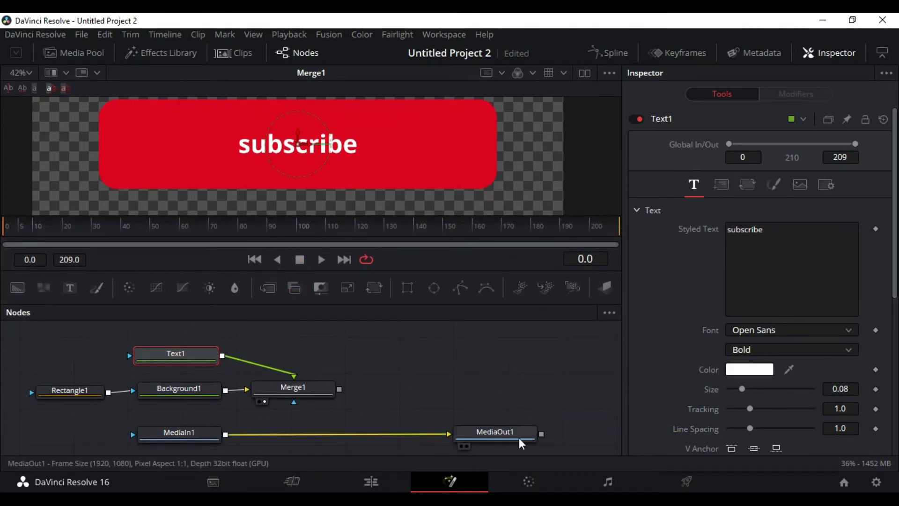
{"action": "left_click", "coordinate": [175, 357]}
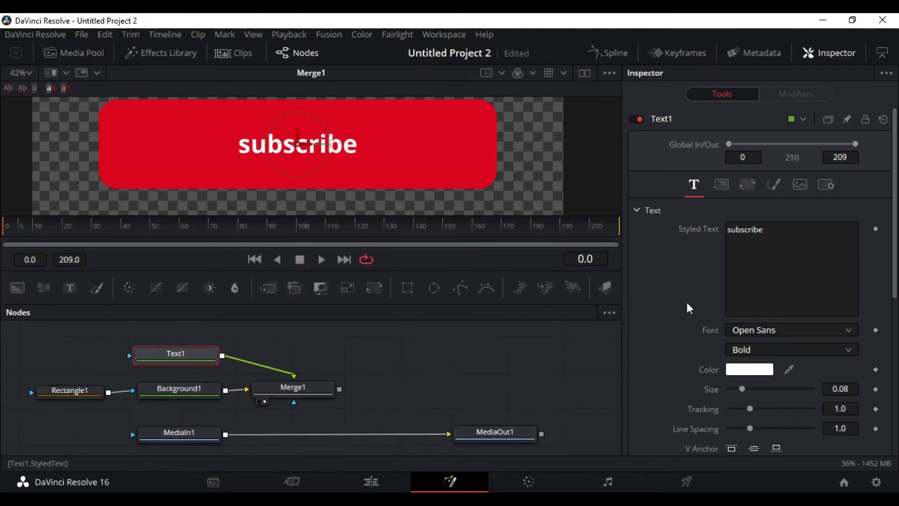
{"action": "mouse_move", "coordinate": [743, 391]}
{"action": "left_mouse_down"}
{"action": "mouse_move", "coordinate": [767, 391]}
{"action": "mouse_move", "coordinate": [752, 411]}
{"action": "left_mouse_up"}
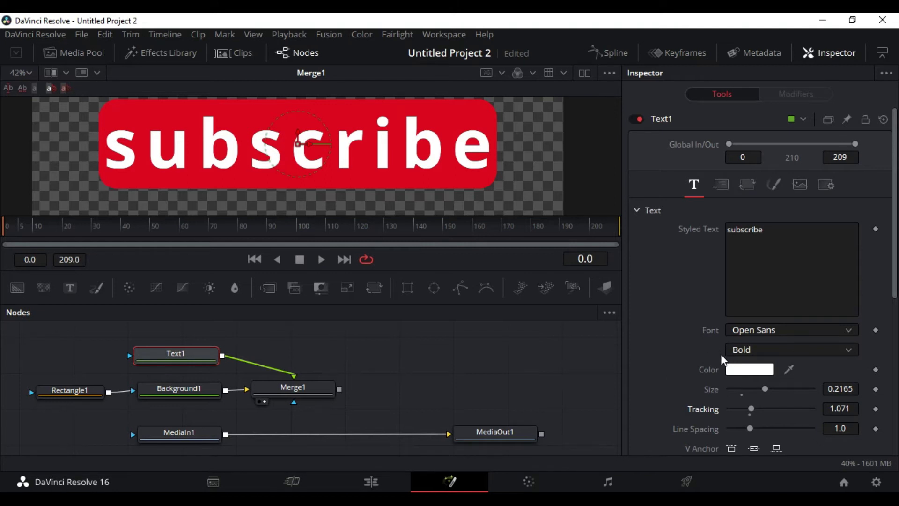
Set Text1's font to Impact Regular and enlarge the preview area
{"action": "left_click", "coordinate": [737, 335]}
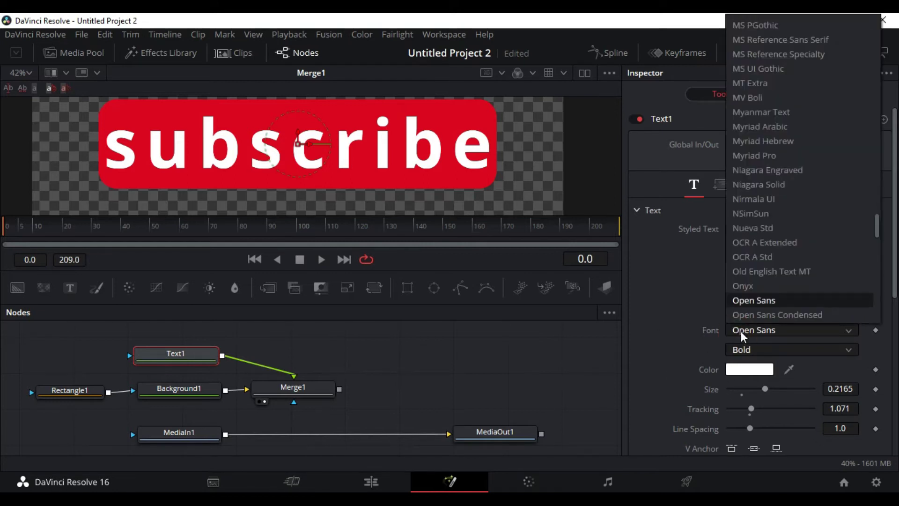
{"action": "scroll", "coordinate": [777, 192], "scroll_direction": "up", "scroll_amount": 7}
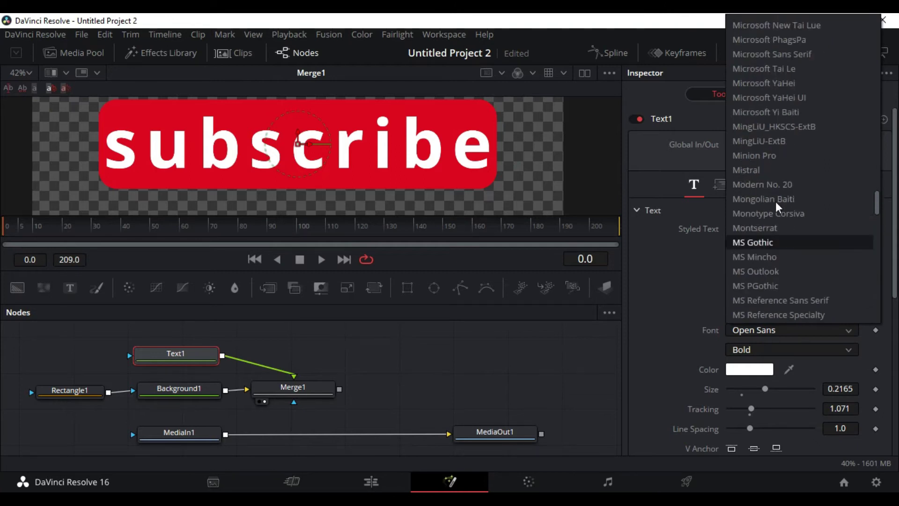
{"action": "scroll", "coordinate": [771, 203], "scroll_direction": "up", "scroll_amount": 15}
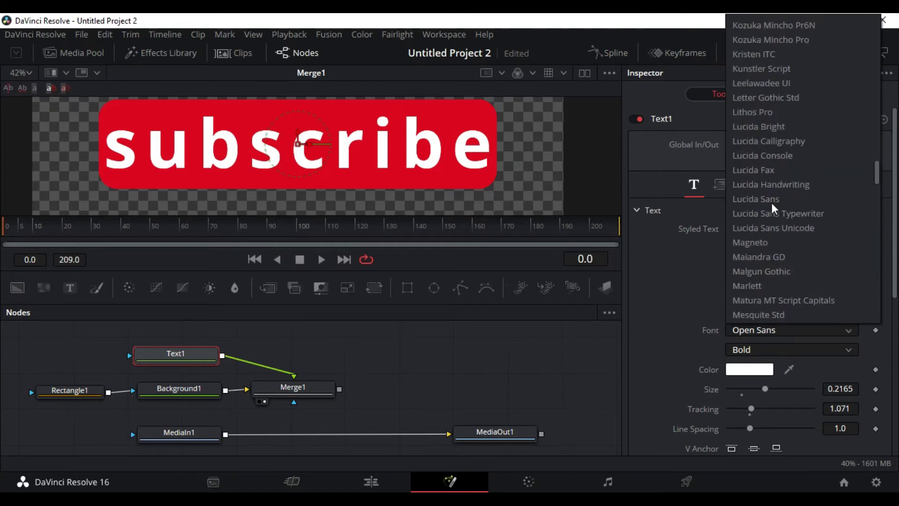
{"action": "scroll", "coordinate": [771, 203], "scroll_direction": "up", "scroll_amount": 2}
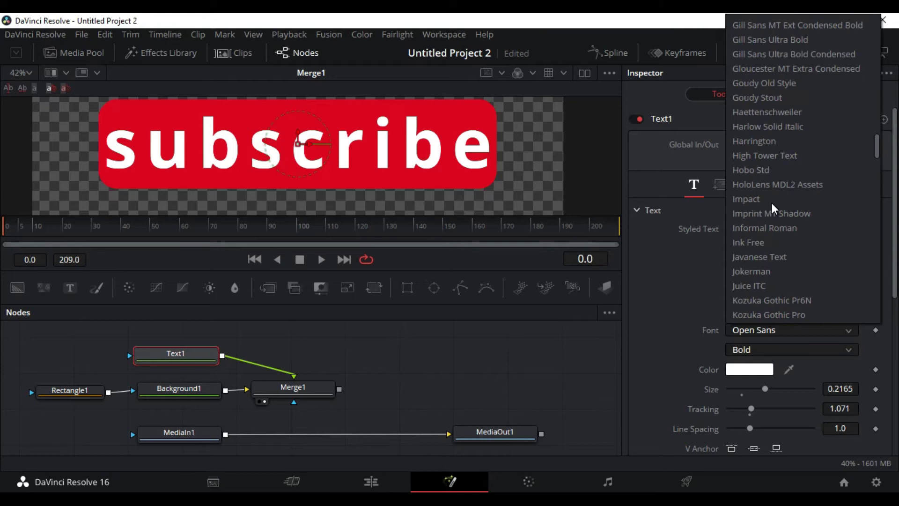
{"action": "scroll", "coordinate": [772, 204], "scroll_direction": "up", "scroll_amount": 2}
{"action": "scroll", "coordinate": [772, 204], "scroll_direction": "down", "scroll_amount": 4}
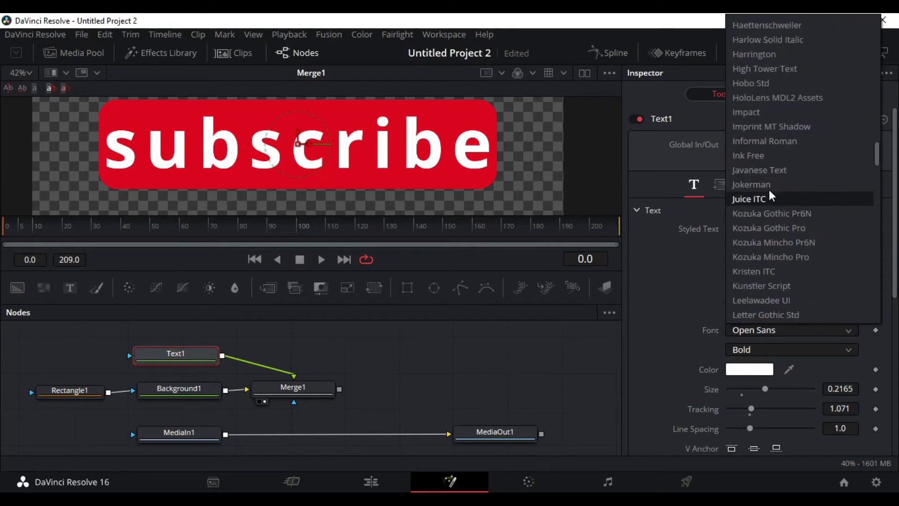
{"action": "left_click", "coordinate": [749, 113]}
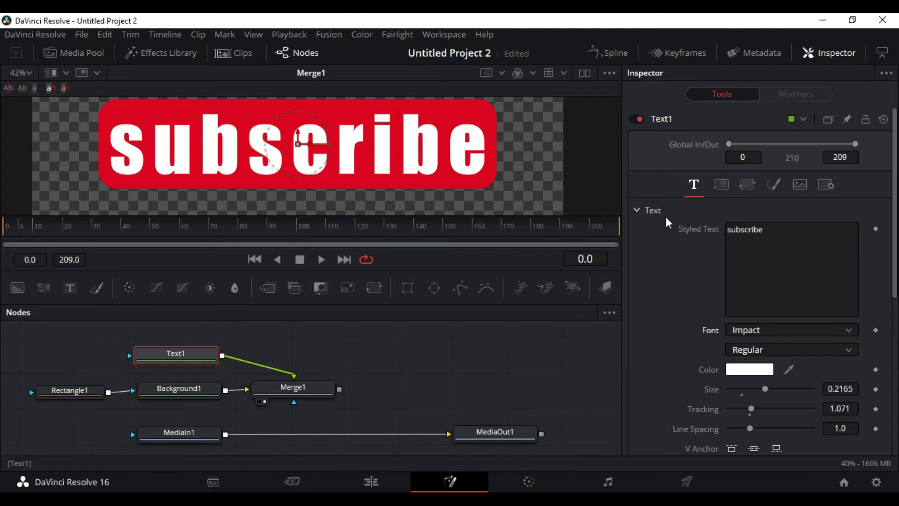
{"action": "left_click_drag", "start_coordinate": [349, 272], "coordinate": [349, 283]}
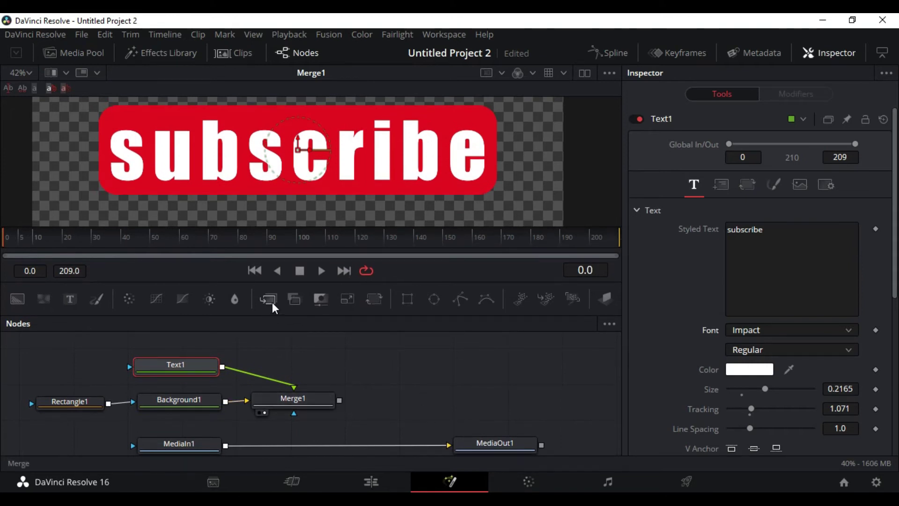
Add Merge2 layering Merge1's button over the MediaIn1 map, and view MediaOut1
{"action": "left_click_drag", "start_coordinate": [273, 303], "coordinate": [294, 450]}
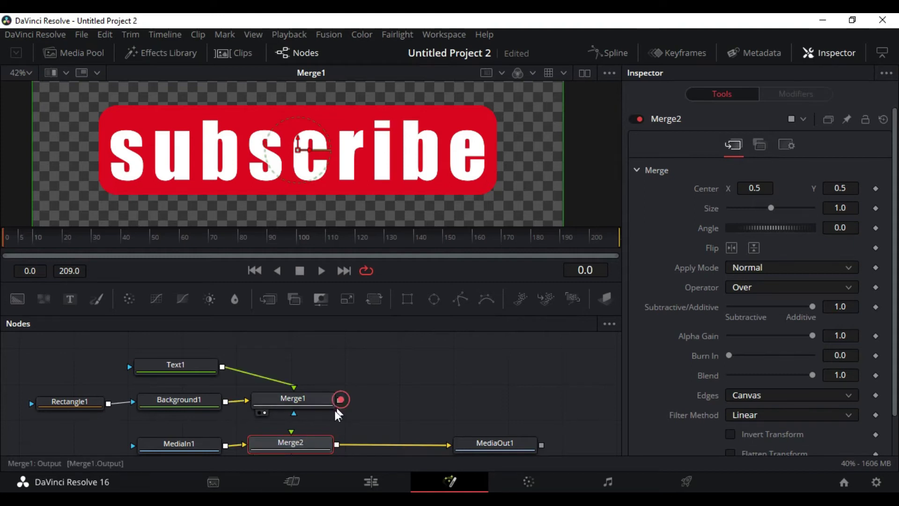
{"action": "left_click_drag", "start_coordinate": [340, 400], "coordinate": [290, 431]}
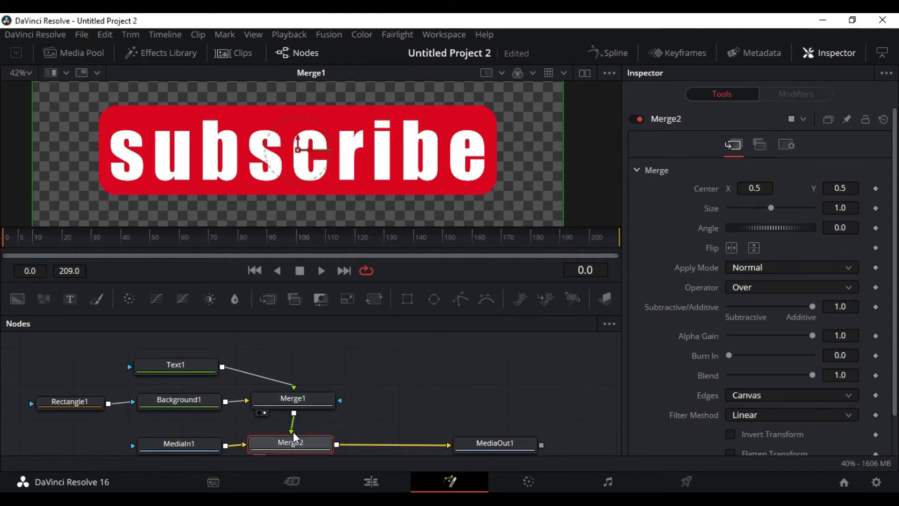
{"action": "scroll", "coordinate": [470, 407], "scroll_direction": "down", "scroll_amount": 5}
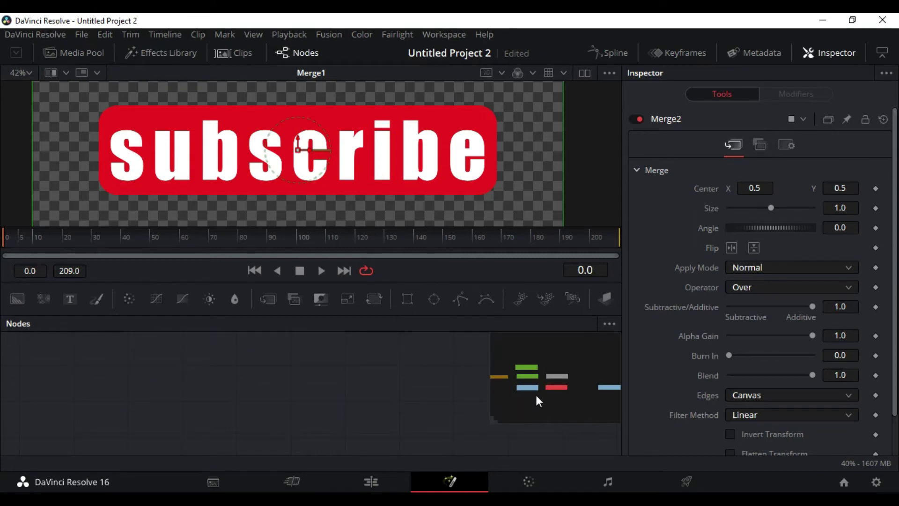
{"action": "left_click", "coordinate": [541, 380]}
{"action": "scroll", "coordinate": [541, 381], "scroll_direction": "down", "scroll_amount": 2}
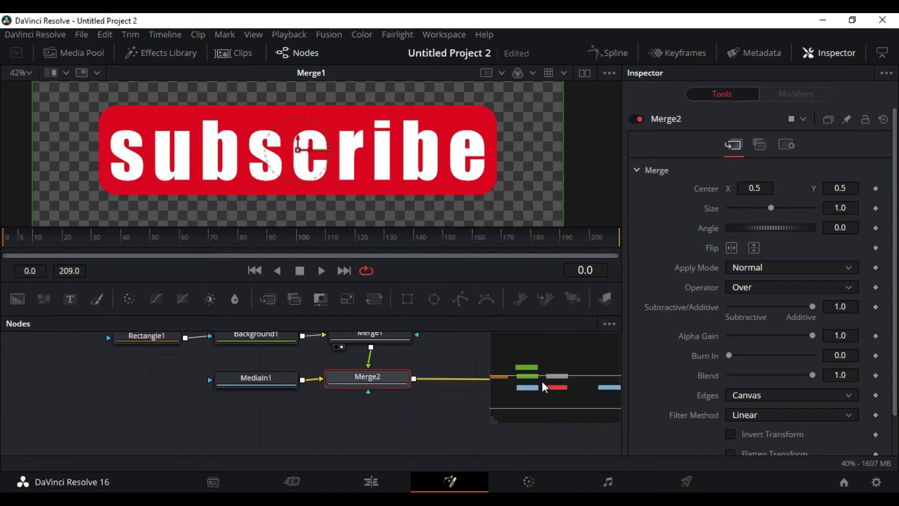
{"action": "left_click_drag", "start_coordinate": [542, 381], "coordinate": [563, 380]}
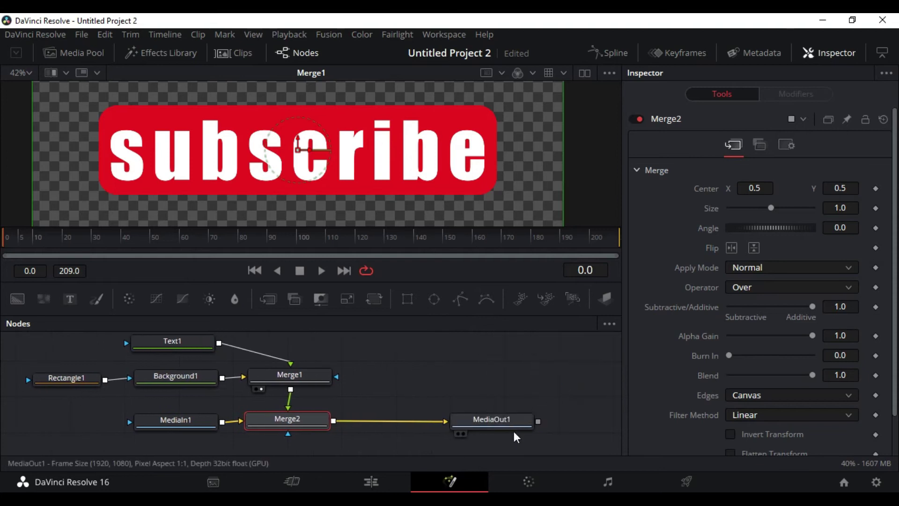
{"action": "left_click", "coordinate": [462, 432]}
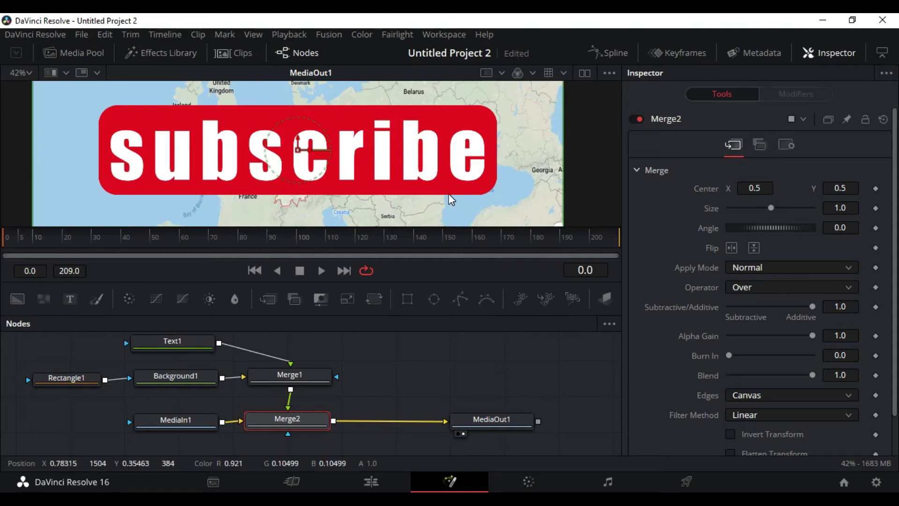
{"action": "left_click_drag", "start_coordinate": [351, 283], "coordinate": [356, 307]}
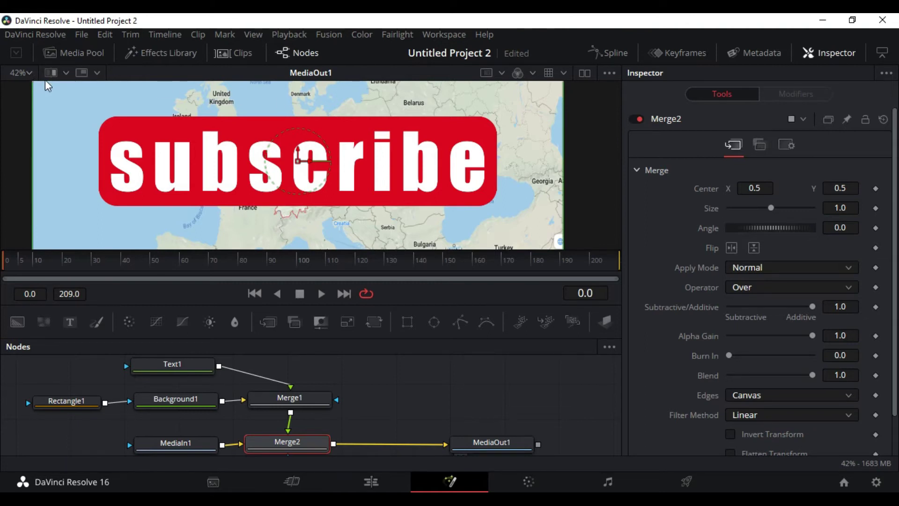
Set the viewer zoom to 25% to fit the whole map frame
{"action": "left_click", "coordinate": [29, 74]}
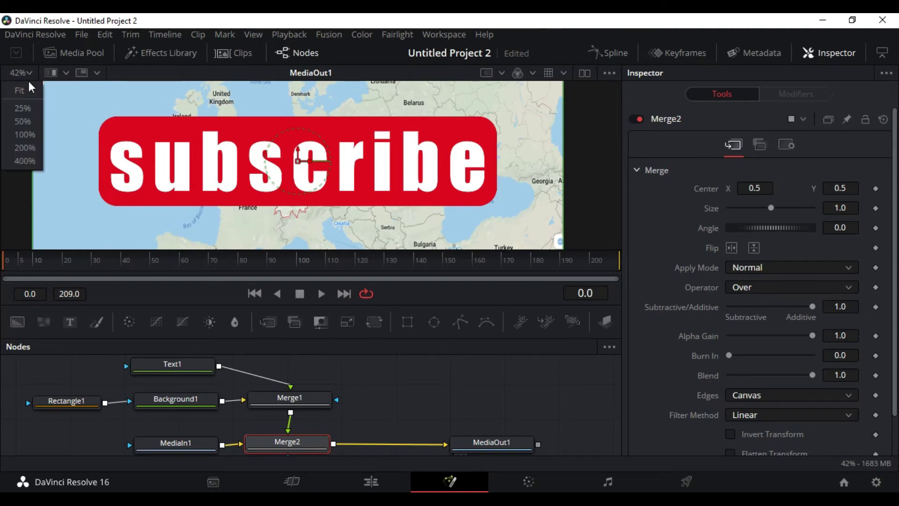
{"action": "left_click", "coordinate": [23, 108]}
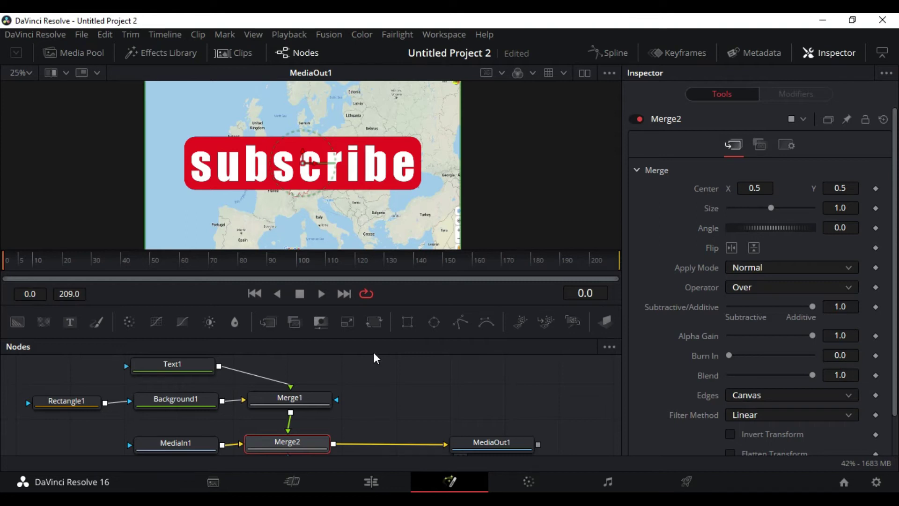
Add a Transform1 node, feeding Merge1 into it and its output into Merge2's foreground
{"action": "left_click_drag", "start_coordinate": [372, 326], "coordinate": [352, 400]}
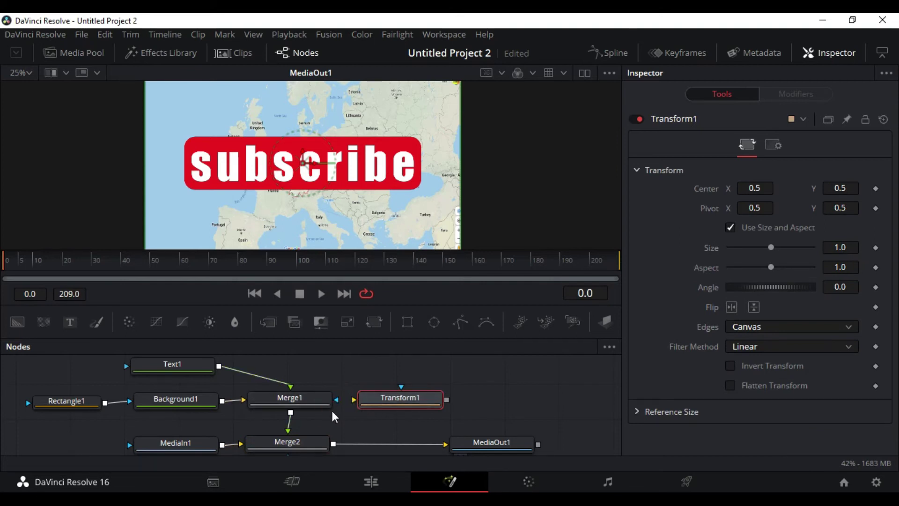
{"action": "left_click_drag", "start_coordinate": [289, 421], "coordinate": [354, 400]}
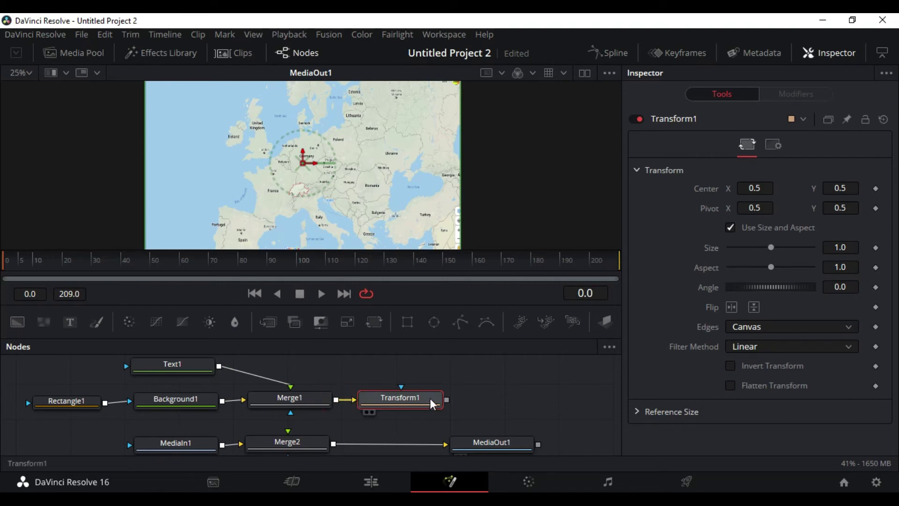
{"action": "left_click_drag", "start_coordinate": [446, 400], "coordinate": [287, 431]}
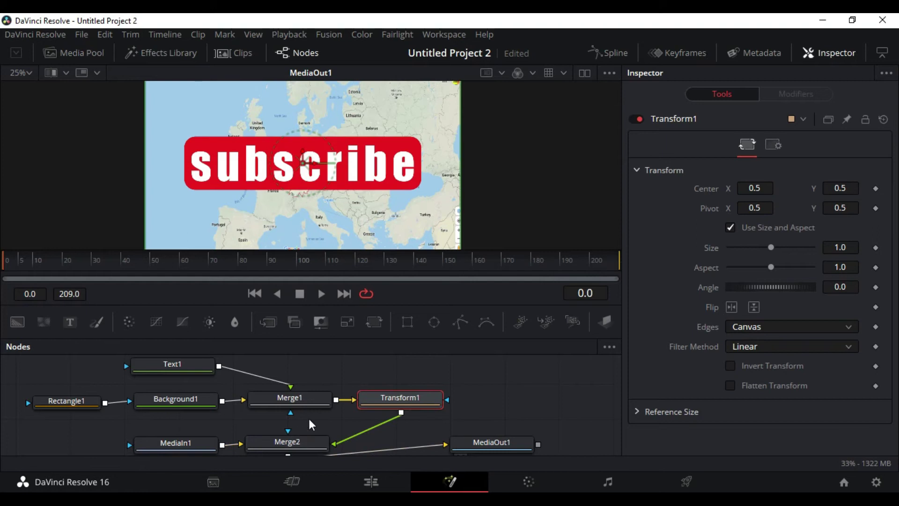
{"action": "scroll", "coordinate": [350, 382], "scroll_direction": "down", "scroll_amount": 2}
{"action": "scroll", "coordinate": [350, 380], "scroll_direction": "up", "scroll_amount": 2}
Check the Merge2 and MediaIn1 nodes, then reattach Transform1's output to Merge2
{"action": "left_click", "coordinate": [297, 441]}
{"action": "scroll", "coordinate": [297, 443], "scroll_direction": "down", "scroll_amount": 2}
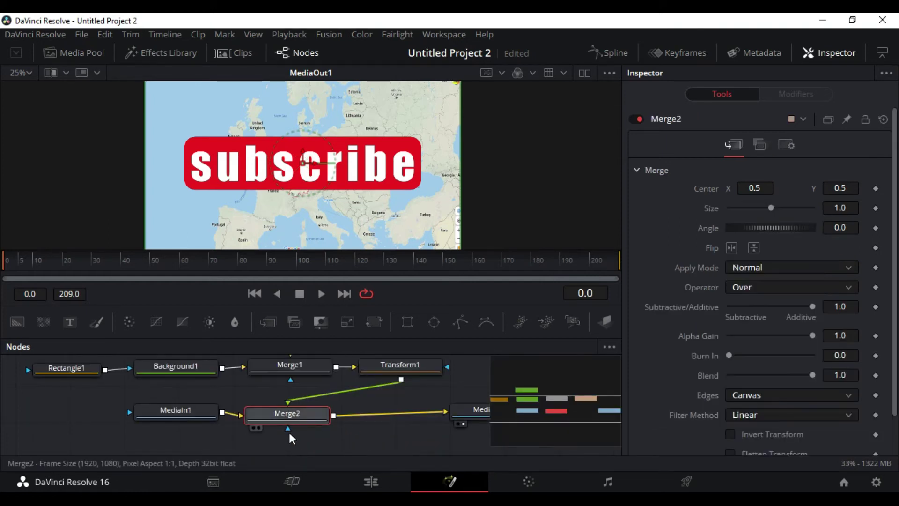
{"action": "left_click_drag", "start_coordinate": [181, 419], "coordinate": [183, 422]}
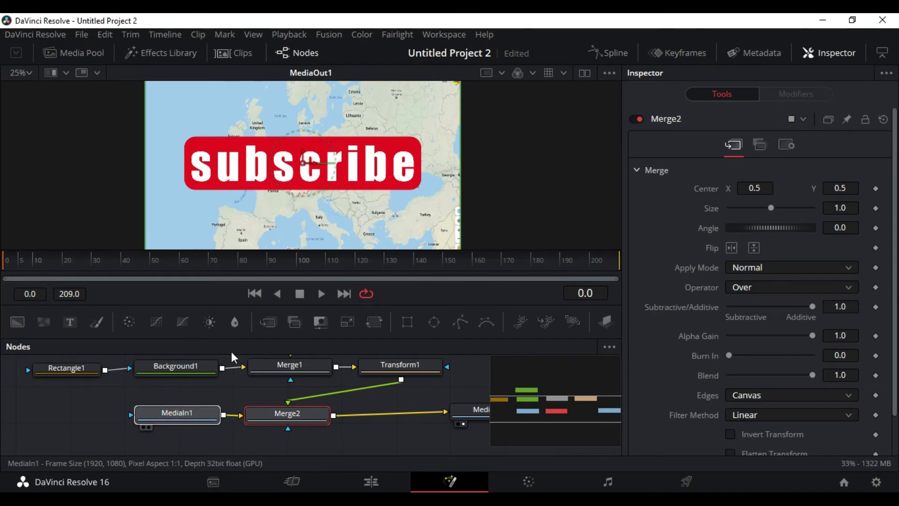
{"action": "left_click_drag", "start_coordinate": [301, 304], "coordinate": [305, 272]}
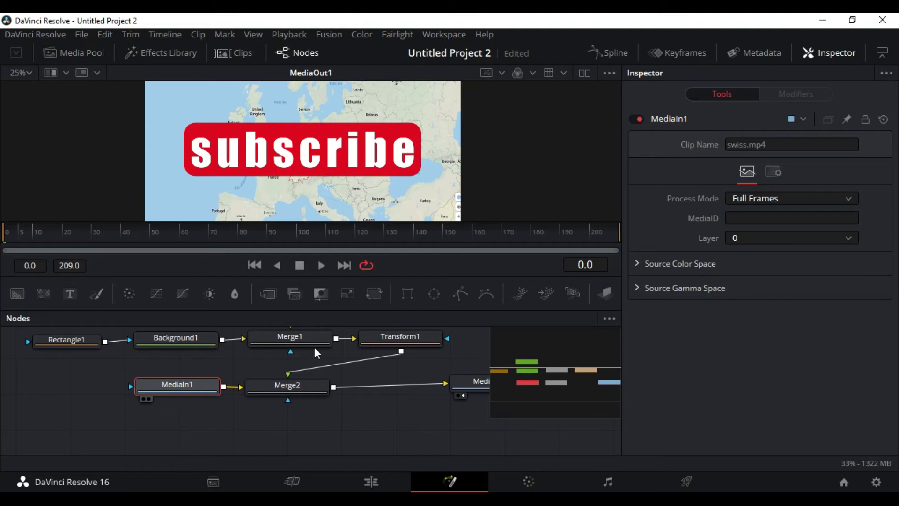
{"action": "scroll", "coordinate": [320, 354], "scroll_direction": "up", "scroll_amount": 2}
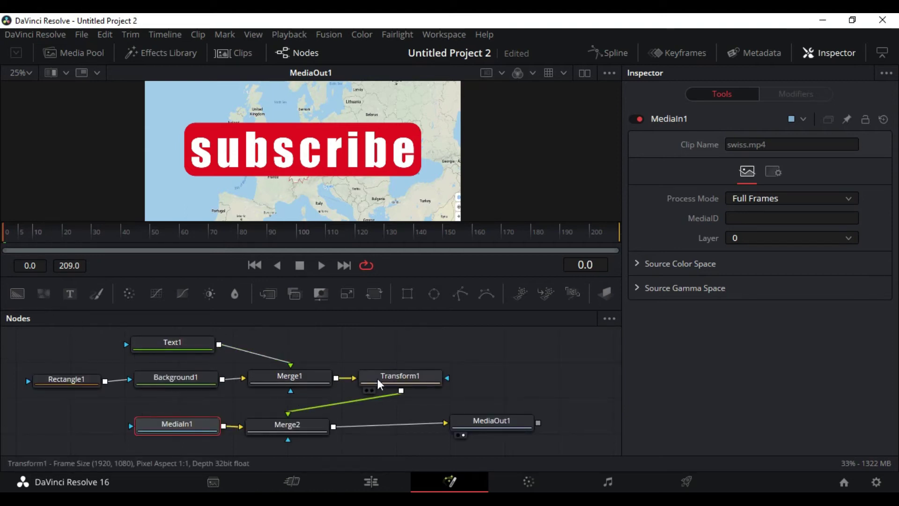
{"action": "left_click_drag", "start_coordinate": [387, 392], "coordinate": [279, 422]}
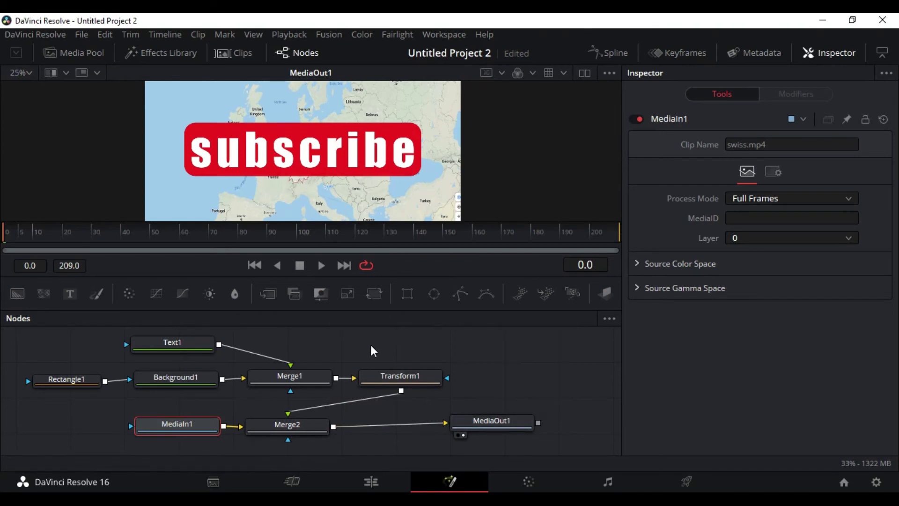
Scale Transform1 to size 0.31 and move the button to centre 0.146, 0.378 on the map
{"action": "left_click", "coordinate": [381, 376]}
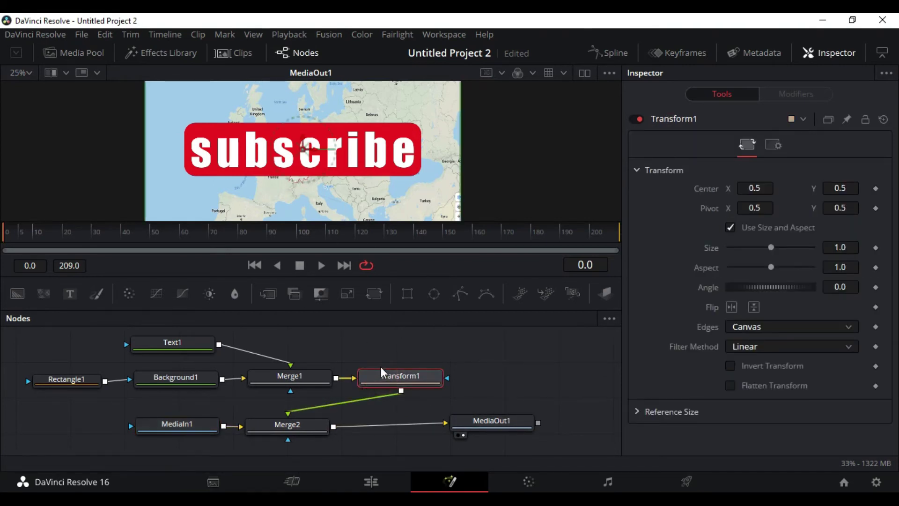
{"action": "left_click_drag", "start_coordinate": [771, 247], "coordinate": [741, 252]}
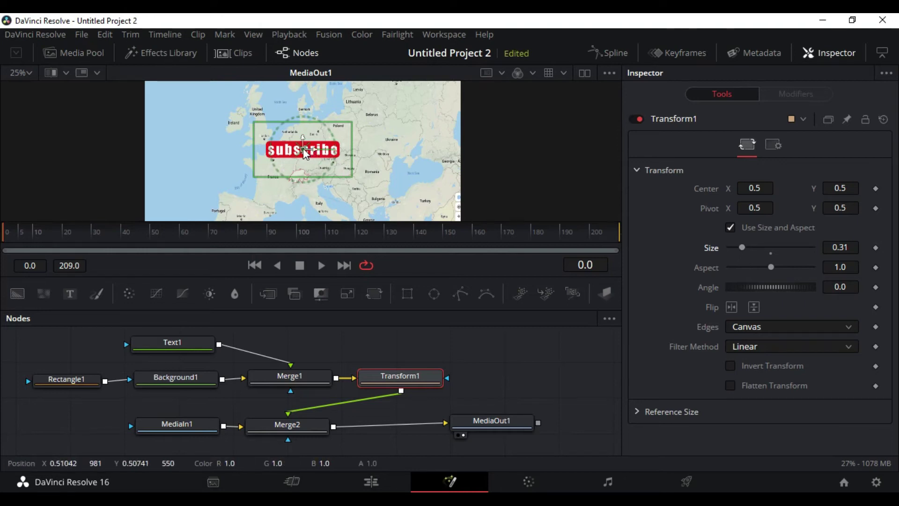
{"action": "left_click_drag", "start_coordinate": [272, 161], "coordinate": [190, 170]}
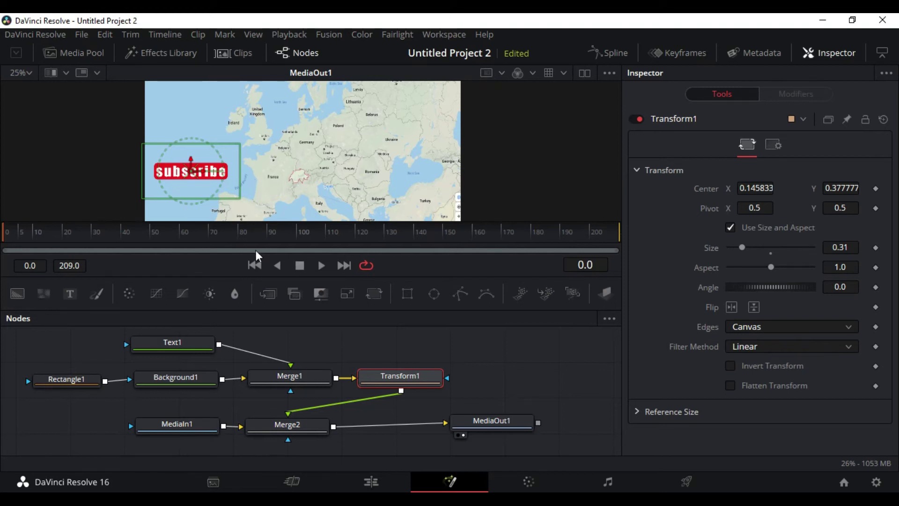
{"action": "left_click", "coordinate": [392, 376]}
{"action": "mouse_move", "coordinate": [740, 245]}
{"action": "left_mouse_down"}
{"action": "mouse_move", "coordinate": [716, 250]}
{"action": "mouse_move", "coordinate": [742, 247]}
{"action": "left_mouse_up"}
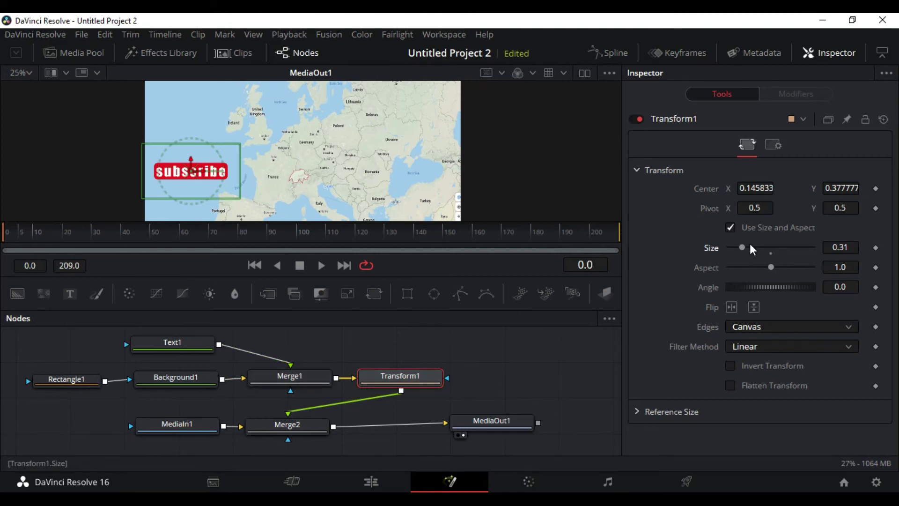
At frame 0, set Transform1's size to 0 and keyframe it
{"action": "left_click", "coordinate": [401, 377]}
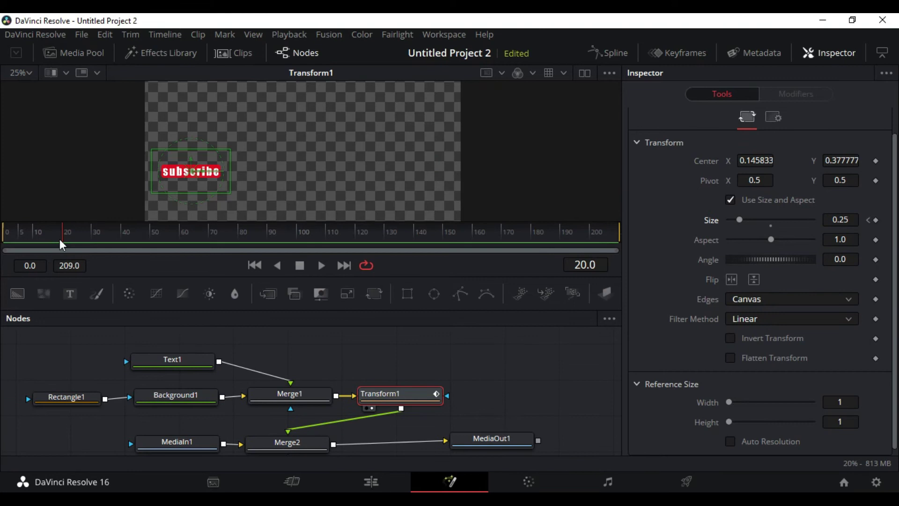
{"action": "left_click_drag", "start_coordinate": [60, 239], "coordinate": [4, 251]}
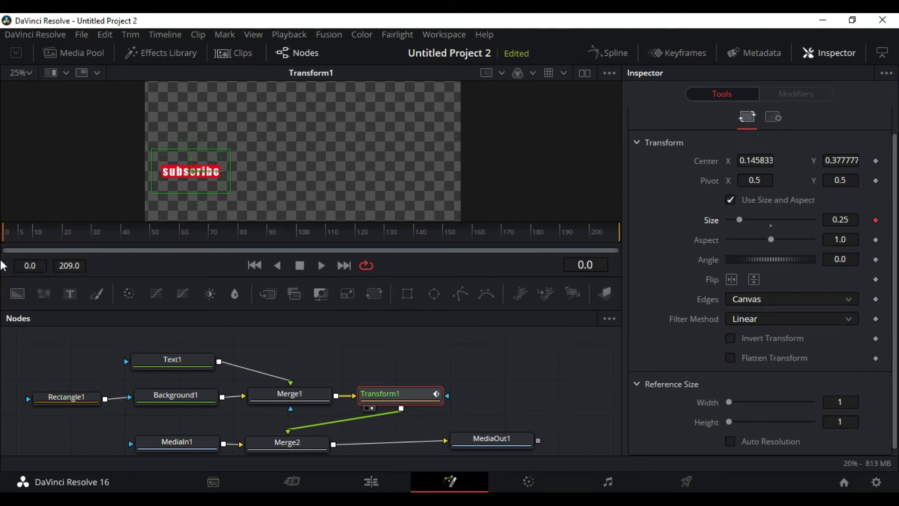
{"action": "left_click_drag", "start_coordinate": [740, 219], "coordinate": [712, 221]}
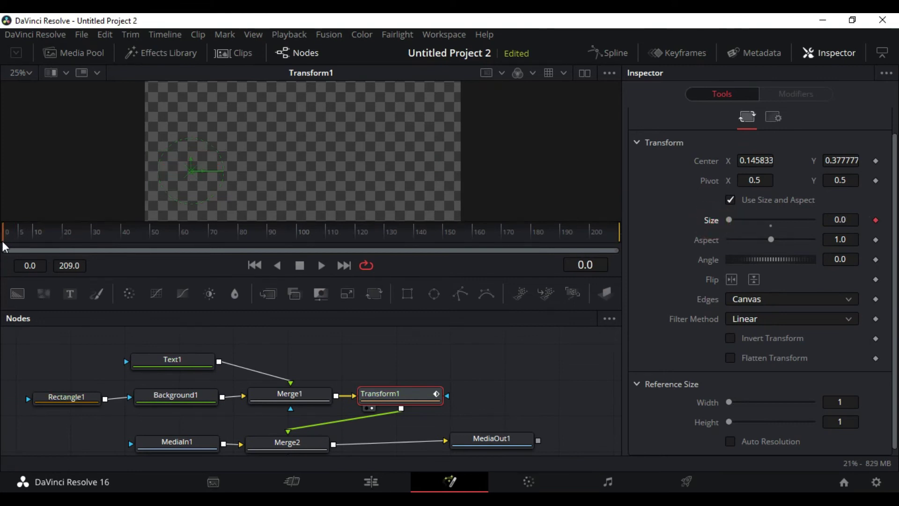
{"action": "left_click", "coordinate": [19, 241]}
{"action": "left_click", "coordinate": [6, 241]}
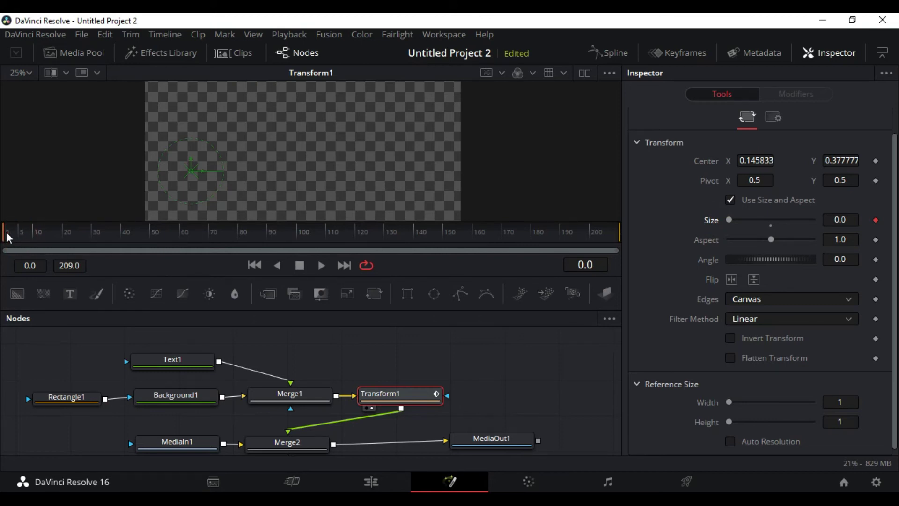
Keyframe size 0.25 at frame 20 and show the MediaOut1 composite in the viewer
{"action": "left_click_drag", "start_coordinate": [585, 265], "coordinate": [585, 274]}
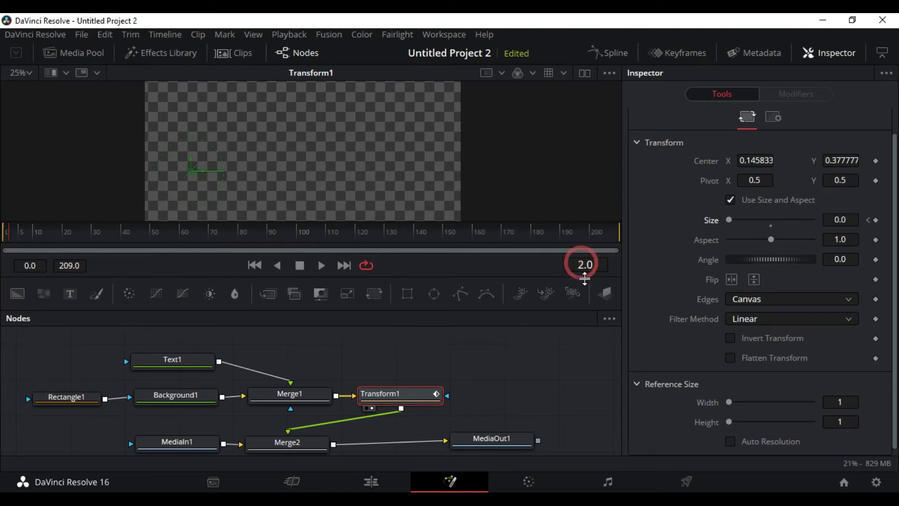
{"action": "left_click", "coordinate": [582, 276]}
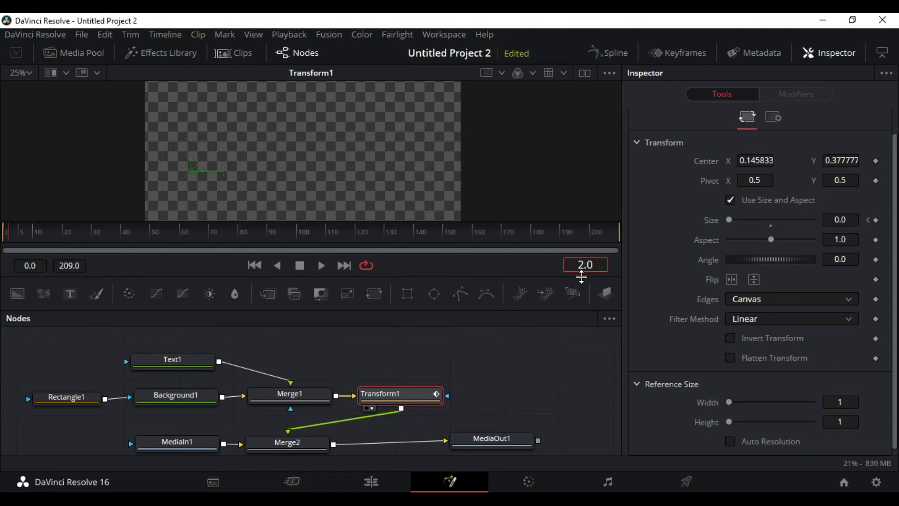
{"action": "type", "text": "0"}
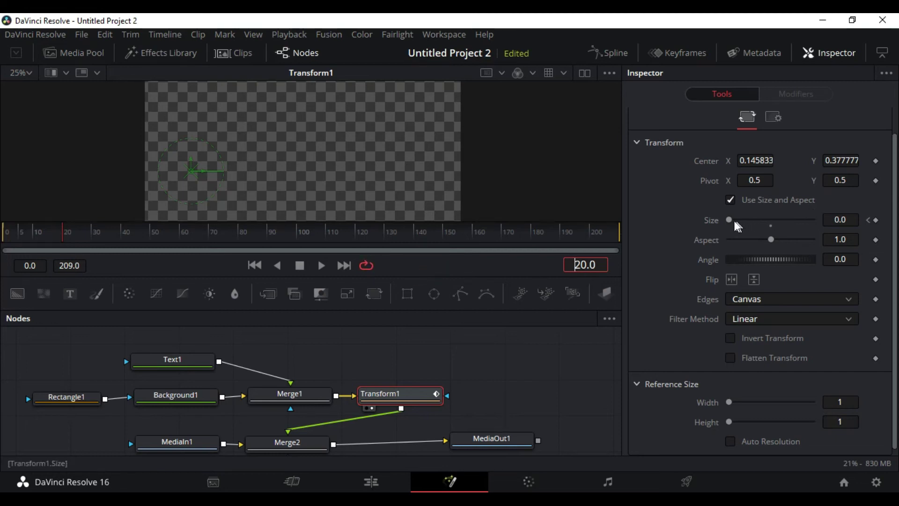
{"action": "left_click_drag", "start_coordinate": [731, 221], "coordinate": [744, 225]}
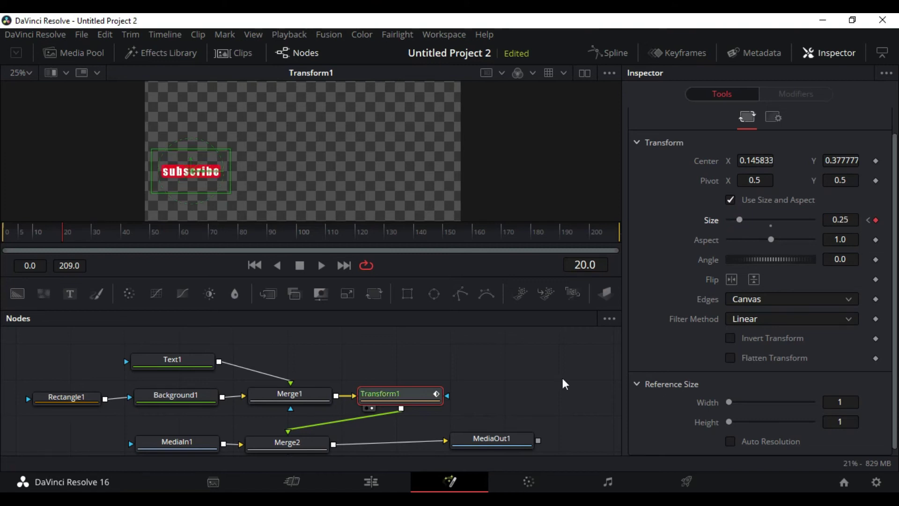
{"action": "scroll", "coordinate": [534, 412], "scroll_direction": "down", "scroll_amount": 2}
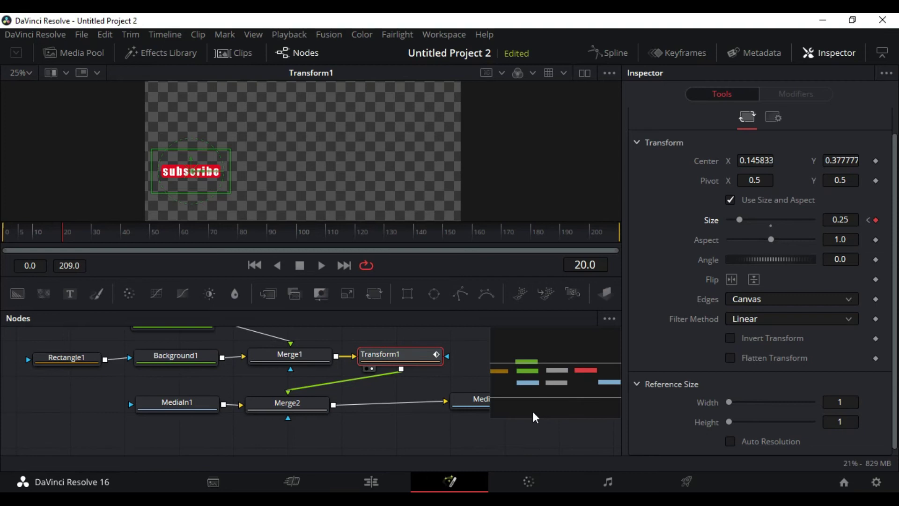
{"action": "left_click", "coordinate": [464, 413]}
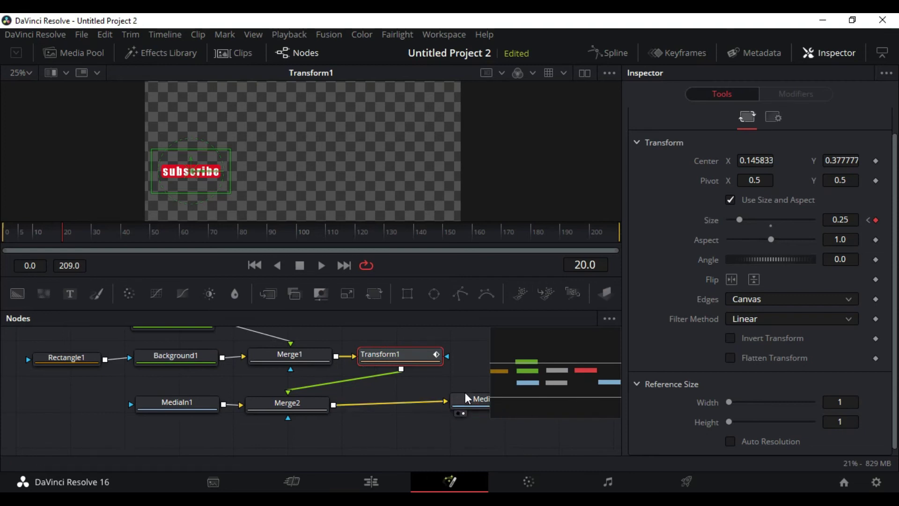
{"action": "scroll", "coordinate": [465, 392], "scroll_direction": "up", "scroll_amount": 2}
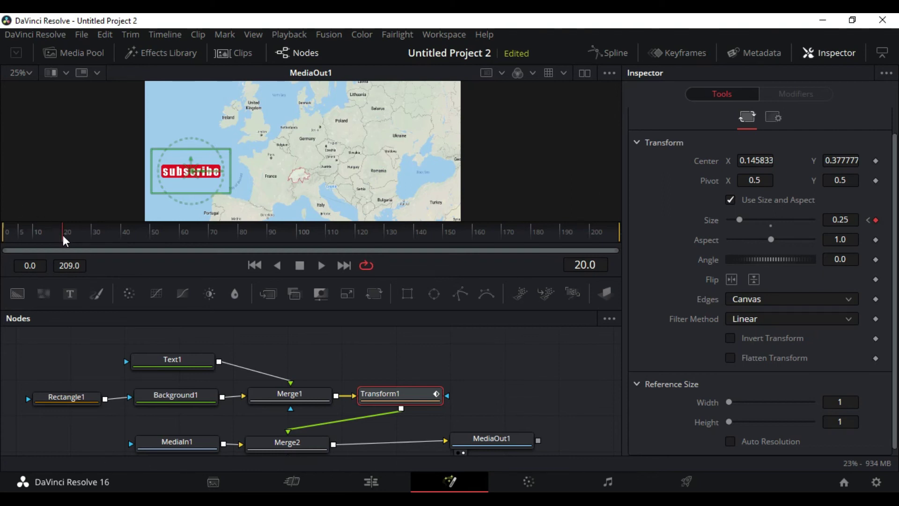
Keyframe the button's size at 0.25 on frame 40 and 0.34 on frame 50
{"action": "left_click_drag", "start_coordinate": [64, 235], "coordinate": [122, 238]}
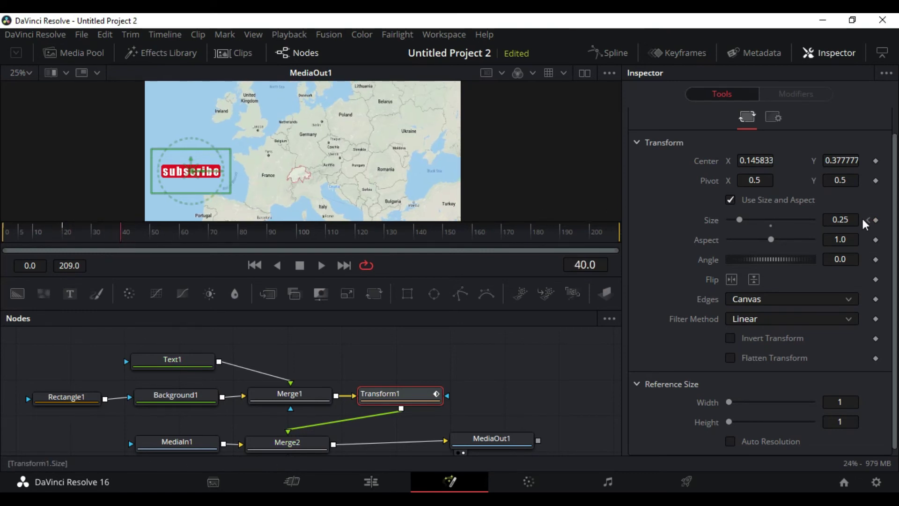
{"action": "left_click", "coordinate": [875, 220]}
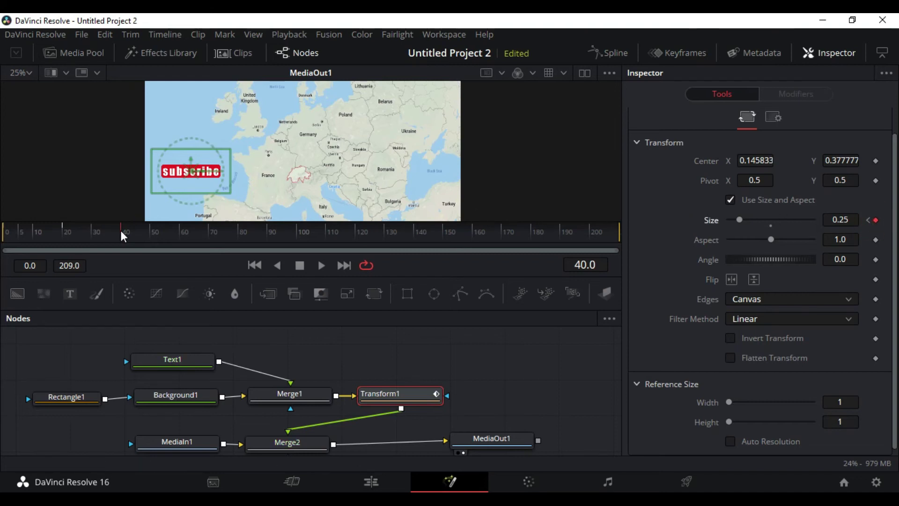
{"action": "left_click_drag", "start_coordinate": [123, 236], "coordinate": [153, 240]}
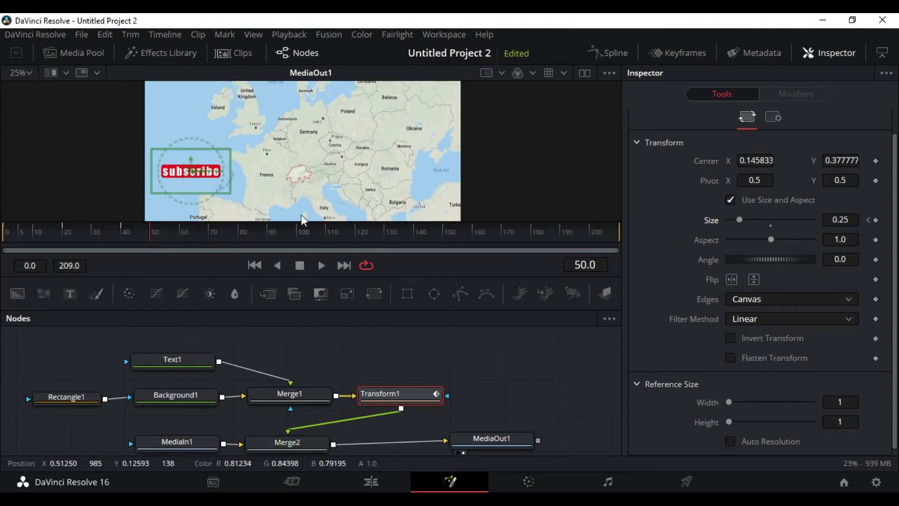
{"action": "left_click_drag", "start_coordinate": [739, 221], "coordinate": [744, 220]}
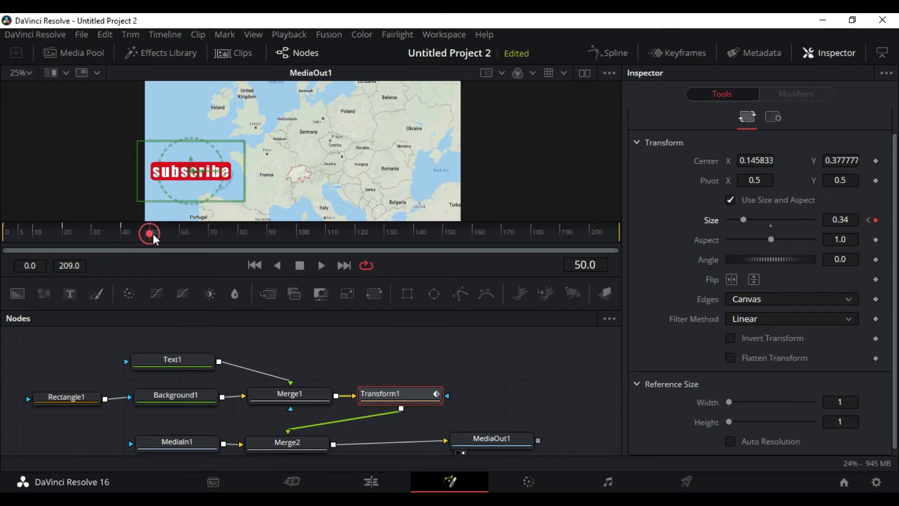
Keyframe size 0.3 at frame 60 and 0 at frame 80, then scrub to check the interpolation
{"action": "left_click_drag", "start_coordinate": [153, 234], "coordinate": [180, 235]}
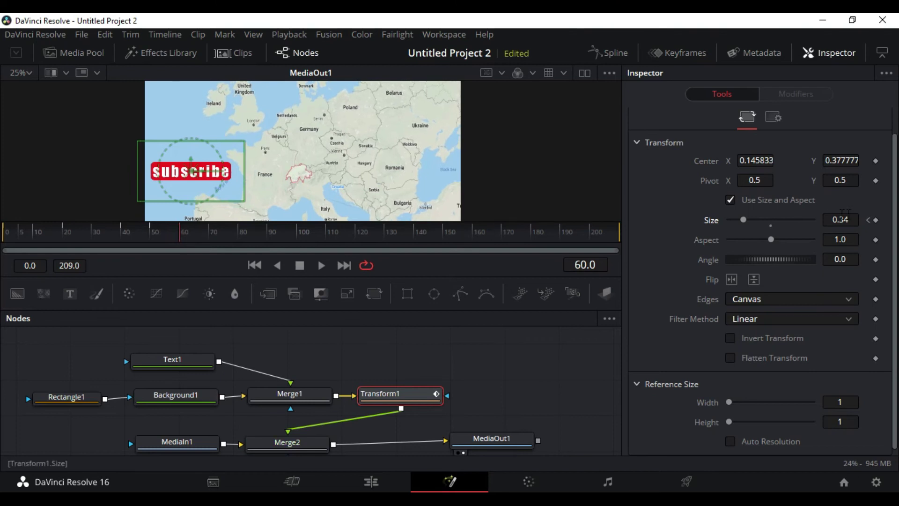
{"action": "left_click", "coordinate": [850, 219]}
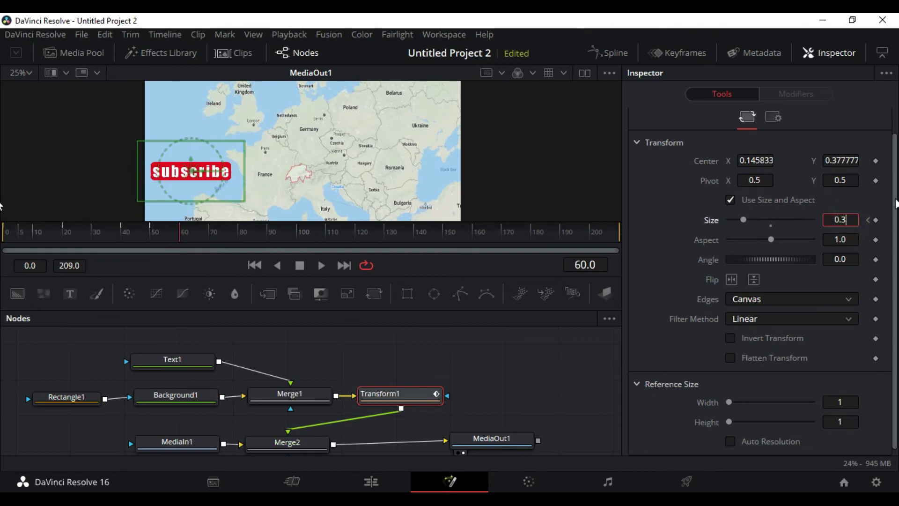
{"action": "key", "text": "Tab"}
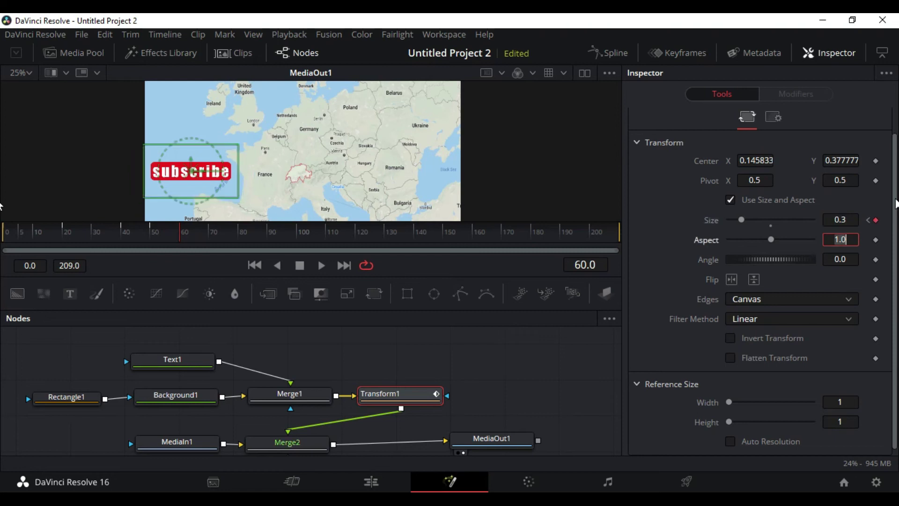
{"action": "left_click", "coordinate": [179, 237]}
{"action": "left_click_drag", "start_coordinate": [229, 240], "coordinate": [241, 239]}
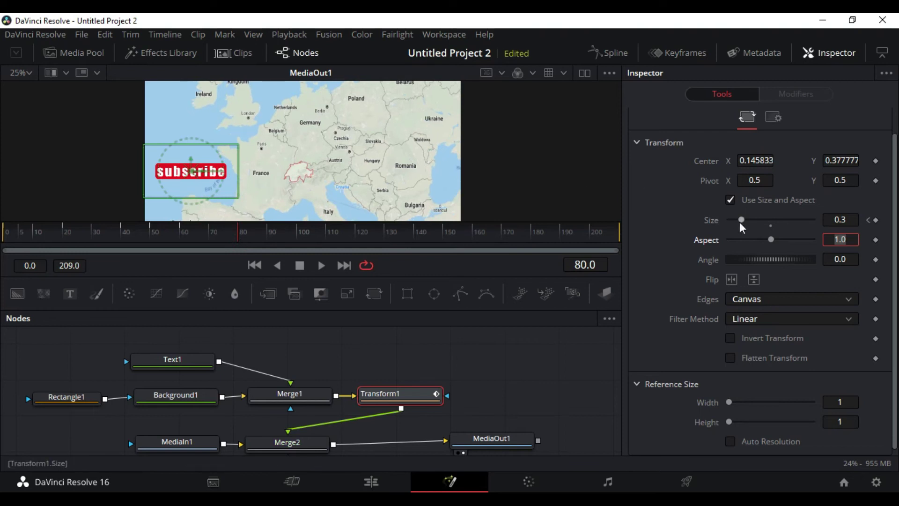
{"action": "left_click_drag", "start_coordinate": [739, 222], "coordinate": [694, 221]}
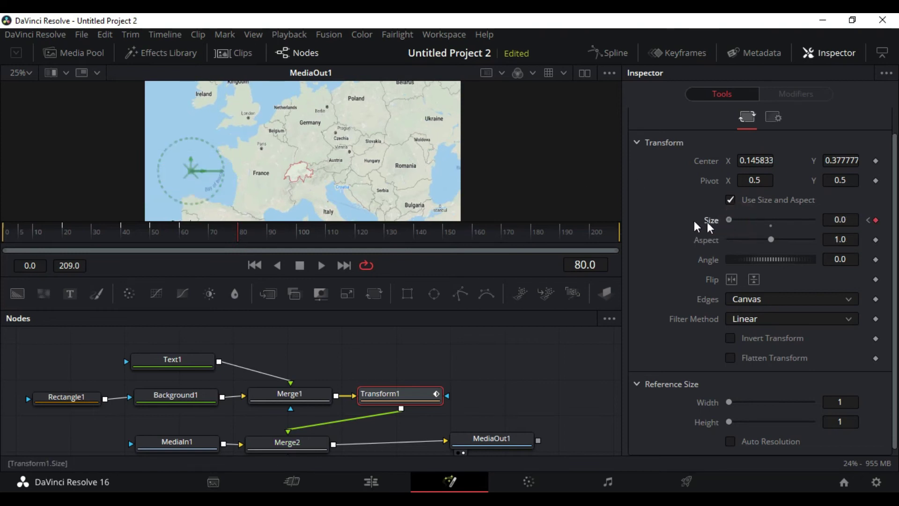
{"action": "left_click_drag", "start_coordinate": [237, 232], "coordinate": [3, 259]}
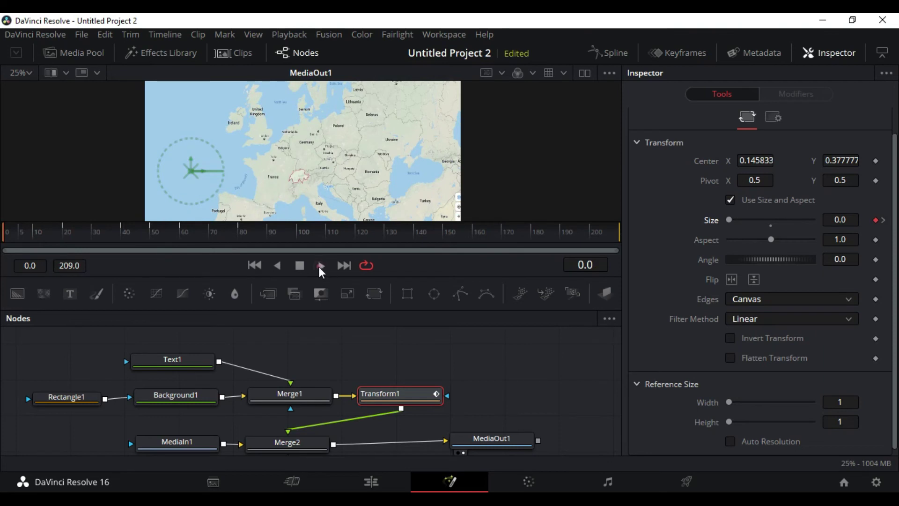
Play the Fusion composition to watch the button grow, pulse, and shrink to 0 by frame 80
{"action": "key", "text": "space"}
{"action": "key", "text": "Right"}
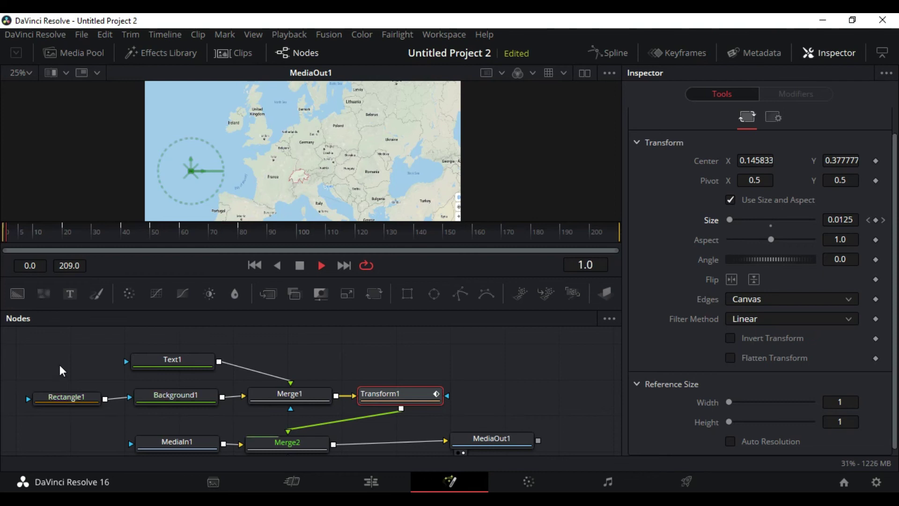
{"action": "key", "text": "space"}
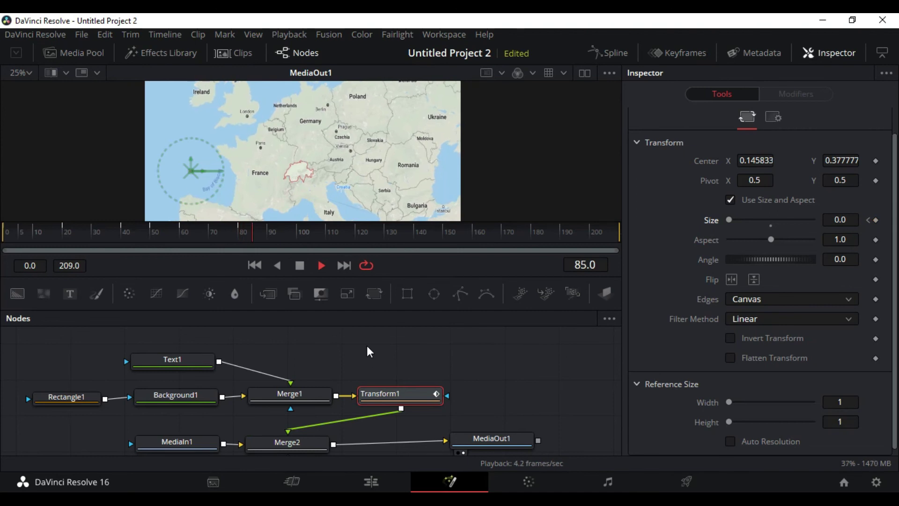
{"action": "key", "text": "space"}
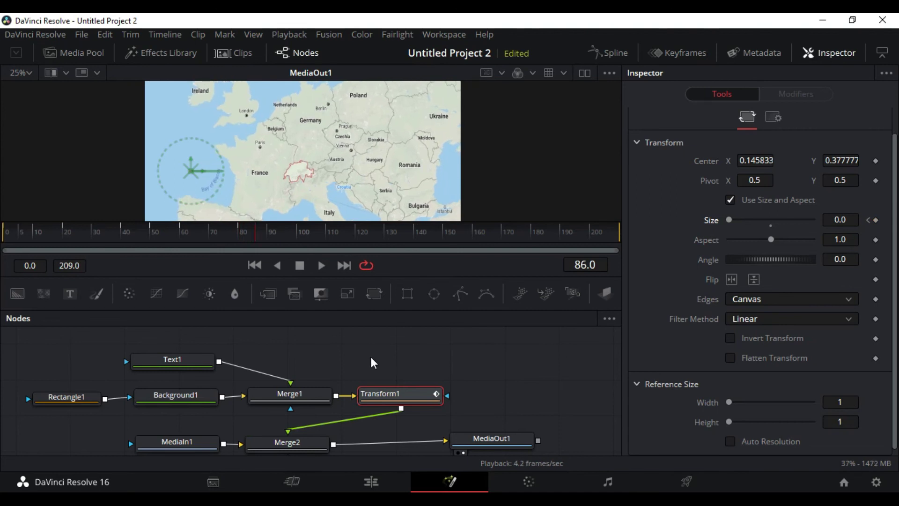
{"action": "scroll", "coordinate": [371, 358], "scroll_direction": "down", "scroll_amount": 2}
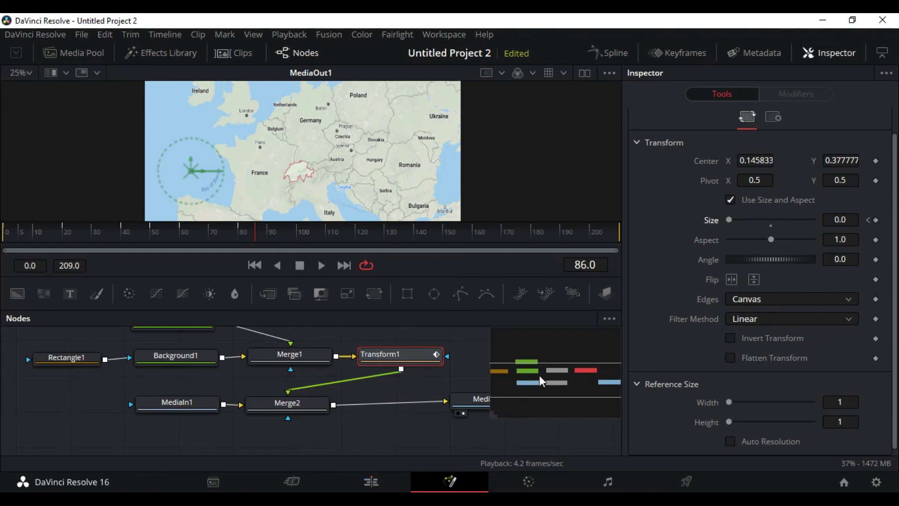
{"action": "left_click_drag", "start_coordinate": [539, 375], "coordinate": [565, 372]}
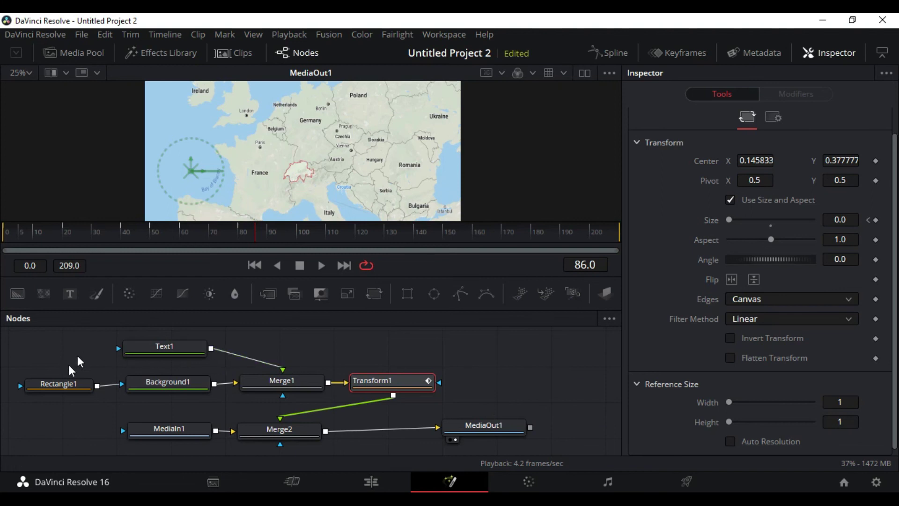
{"action": "left_click", "coordinate": [182, 387]}
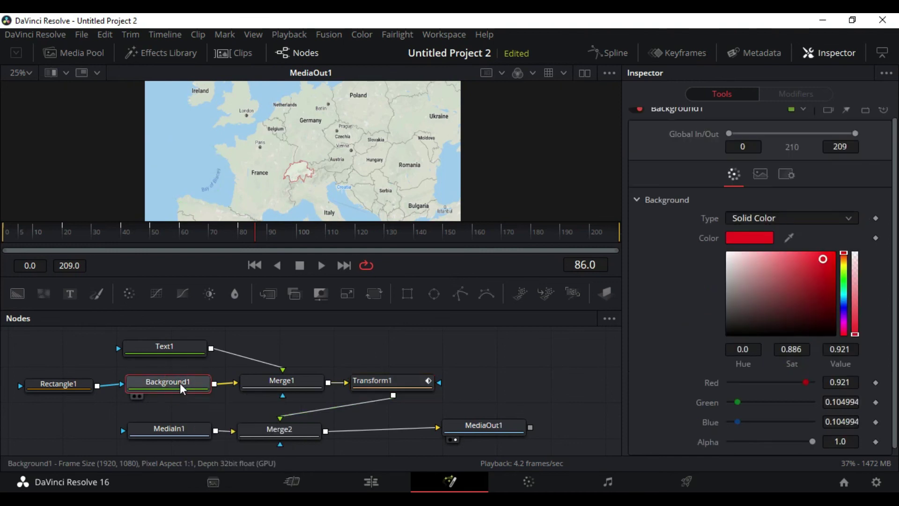
{"action": "left_click", "coordinate": [45, 384]}
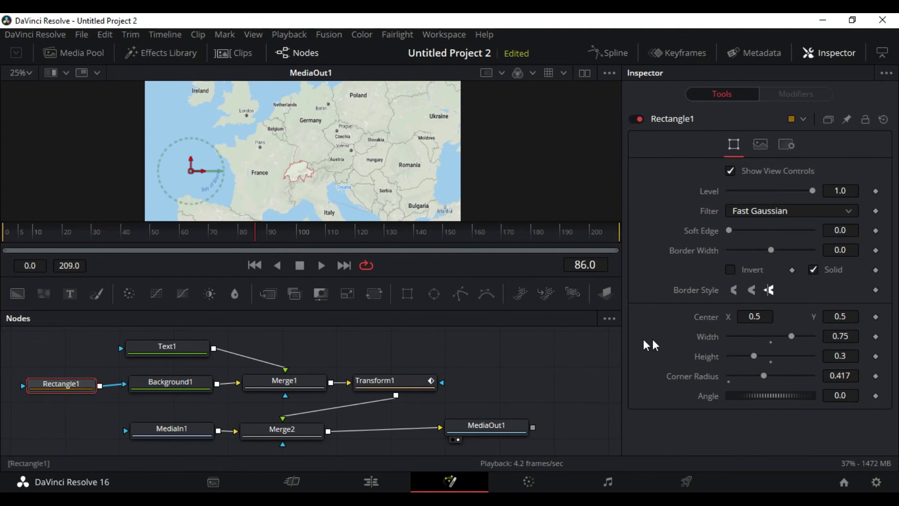
{"action": "scroll", "coordinate": [182, 346], "scroll_direction": "up", "scroll_amount": 1}
{"action": "left_click", "coordinate": [181, 346]}
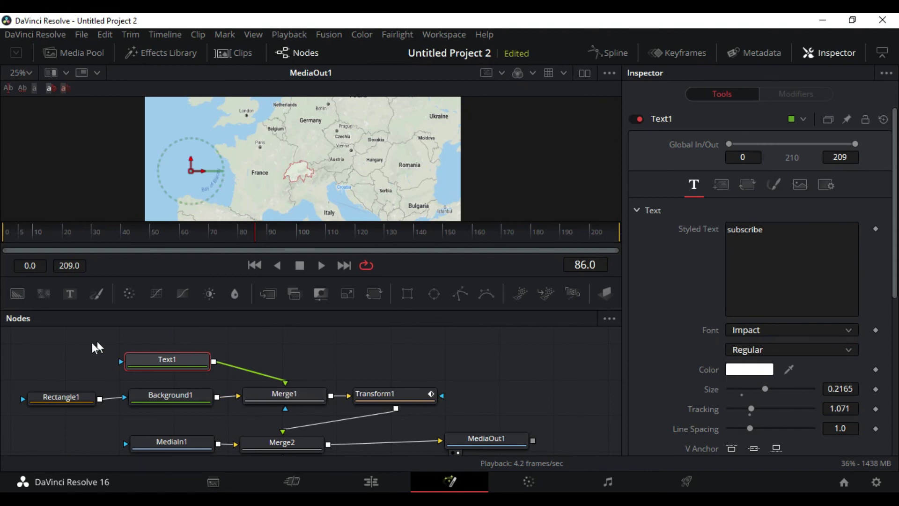
{"action": "left_click", "coordinate": [296, 396]}
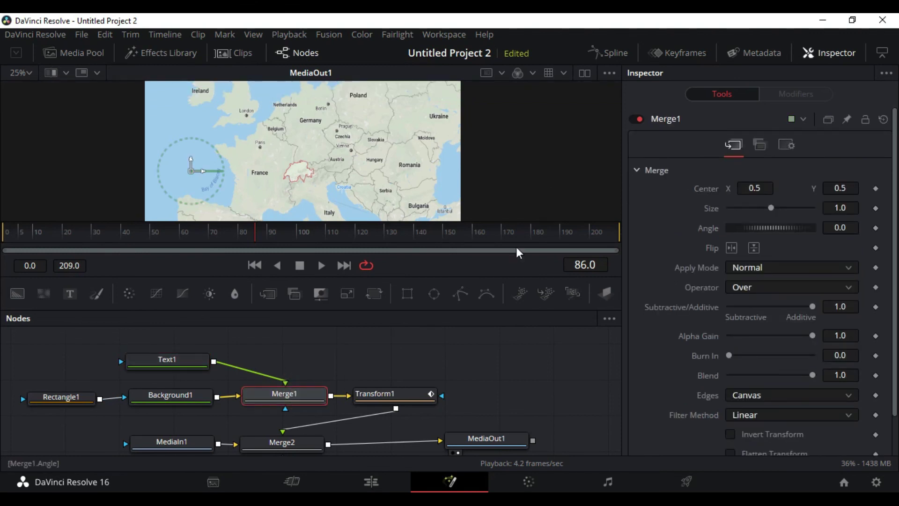
{"action": "left_click", "coordinate": [377, 397]}
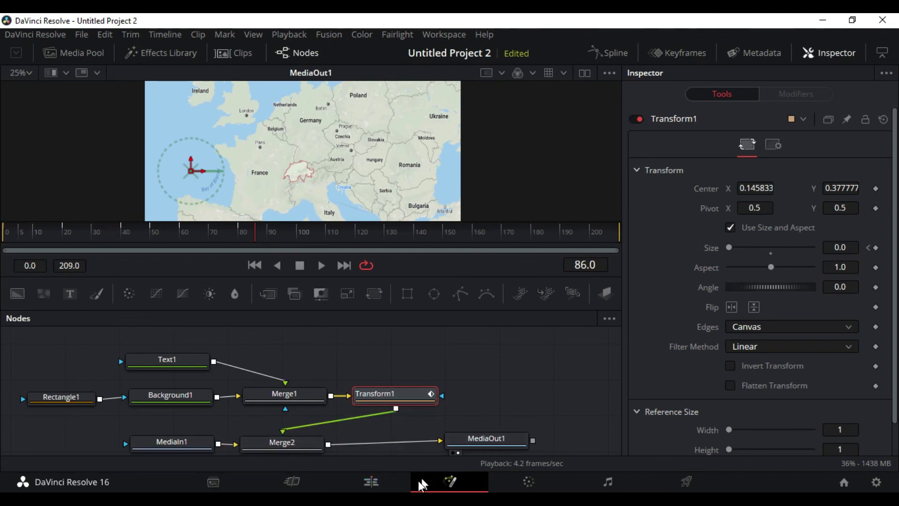
Return to the Edit page and play Timeline 1 from 01:00:00:00 to watch the button animate
{"action": "left_click", "coordinate": [369, 484]}
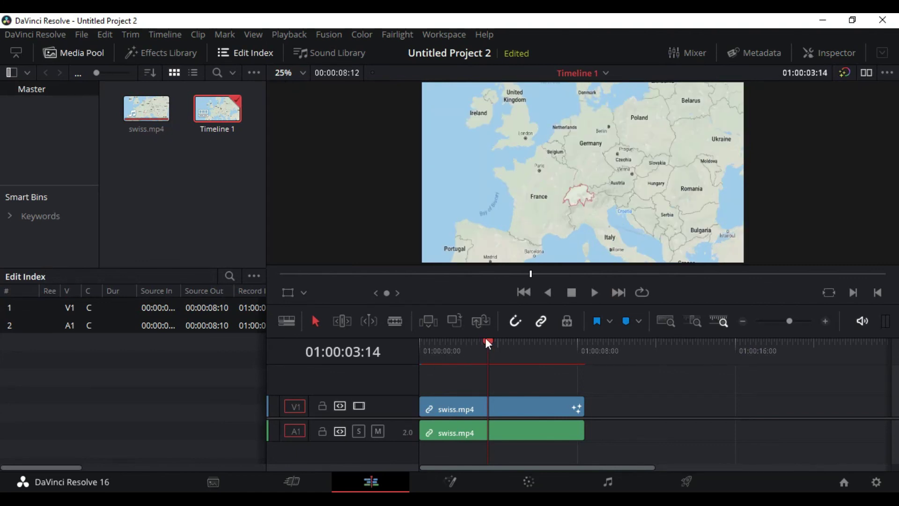
{"action": "left_click", "coordinate": [421, 347]}
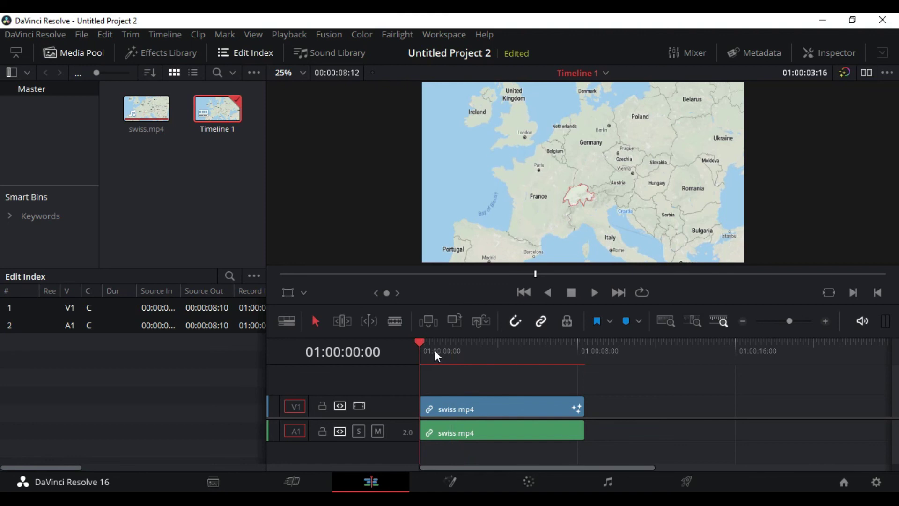
{"action": "left_click", "coordinate": [596, 294]}
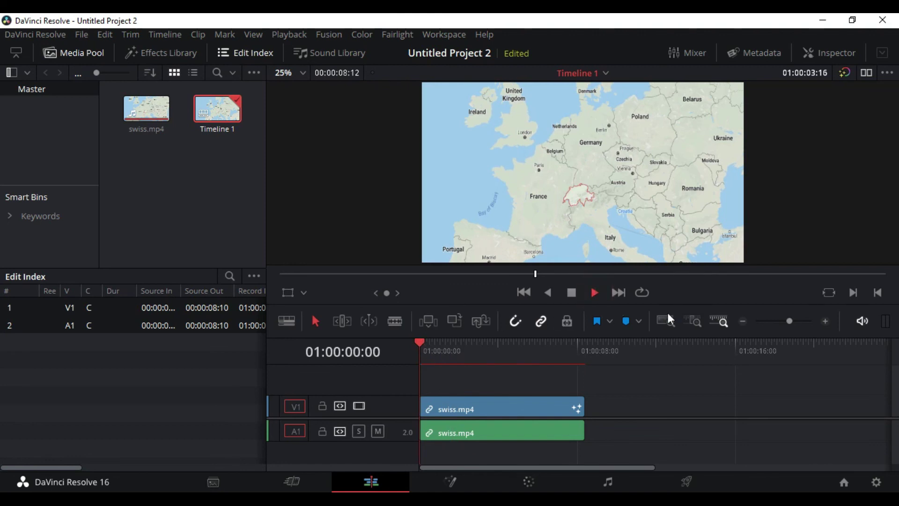